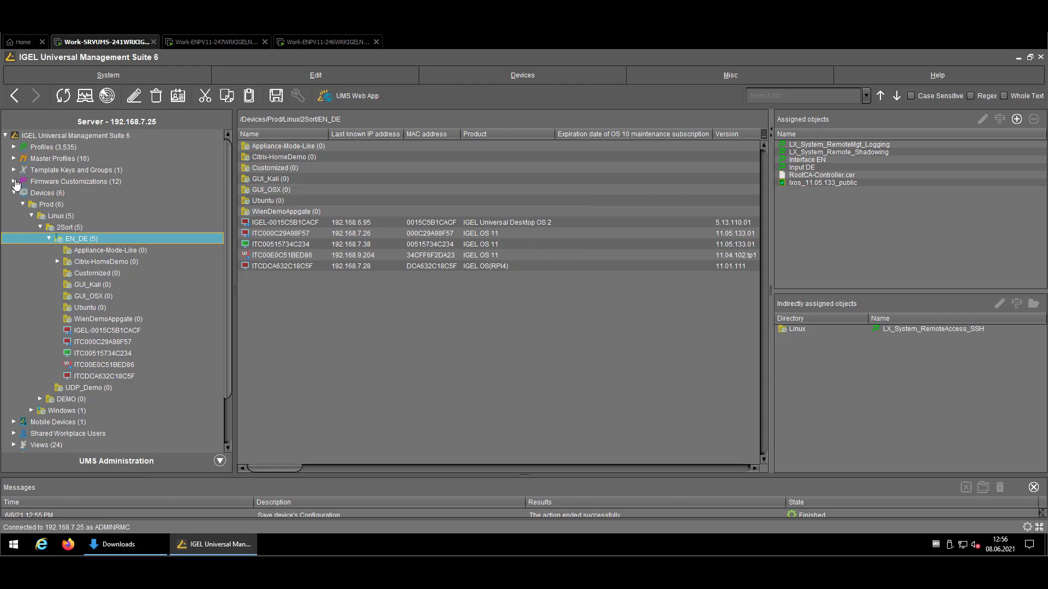
# Review the Firmware Customizations overview, then collapse that list.
pyautogui.click(14, 181)
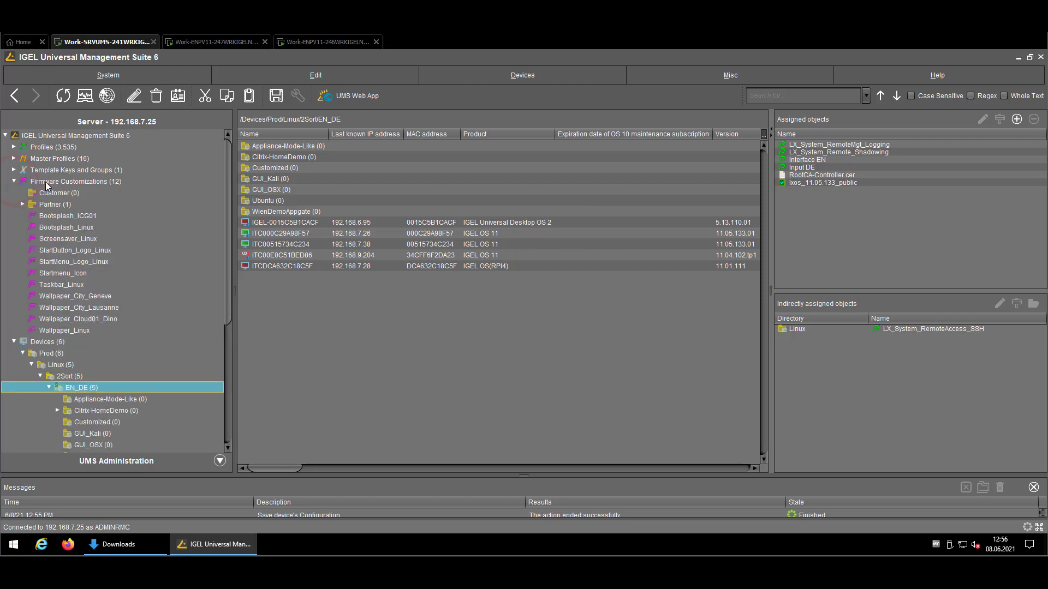
pyautogui.click(23, 182)
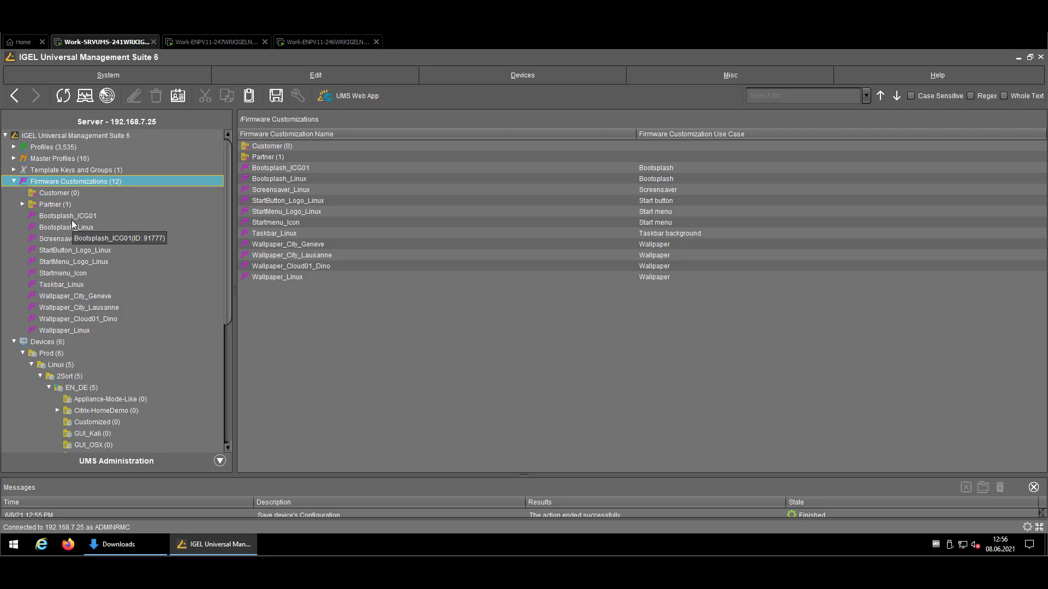
pyautogui.click(14, 181)
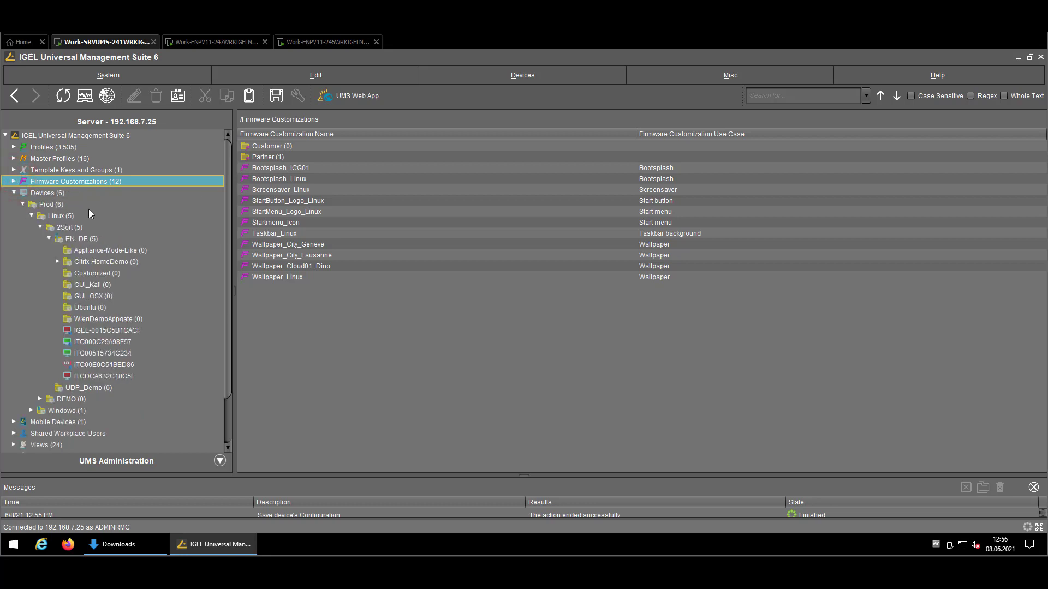
# Show the lxos_11.05.133_public entry under Universal Firmware Update, with download OK and EN_DE assigned.
pyautogui.scroll(-2, 87, 207)
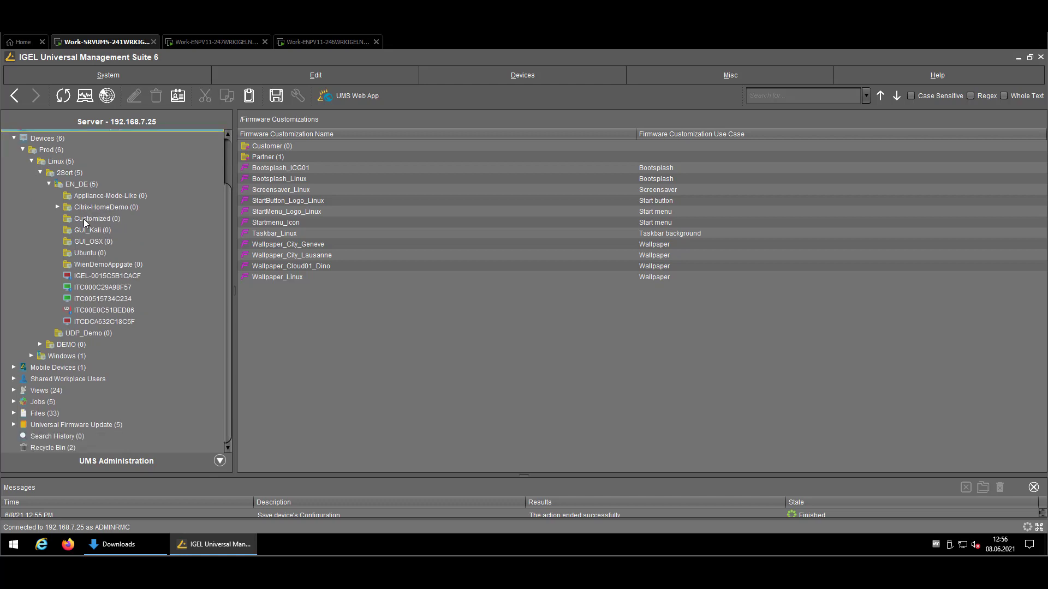
pyautogui.click(14, 425)
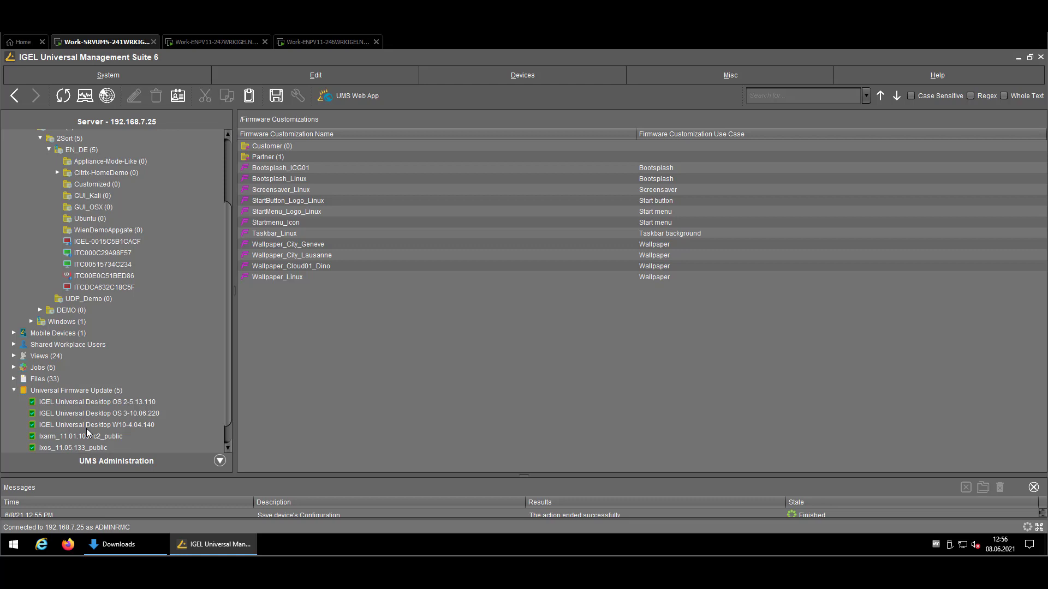
pyautogui.click(85, 447)
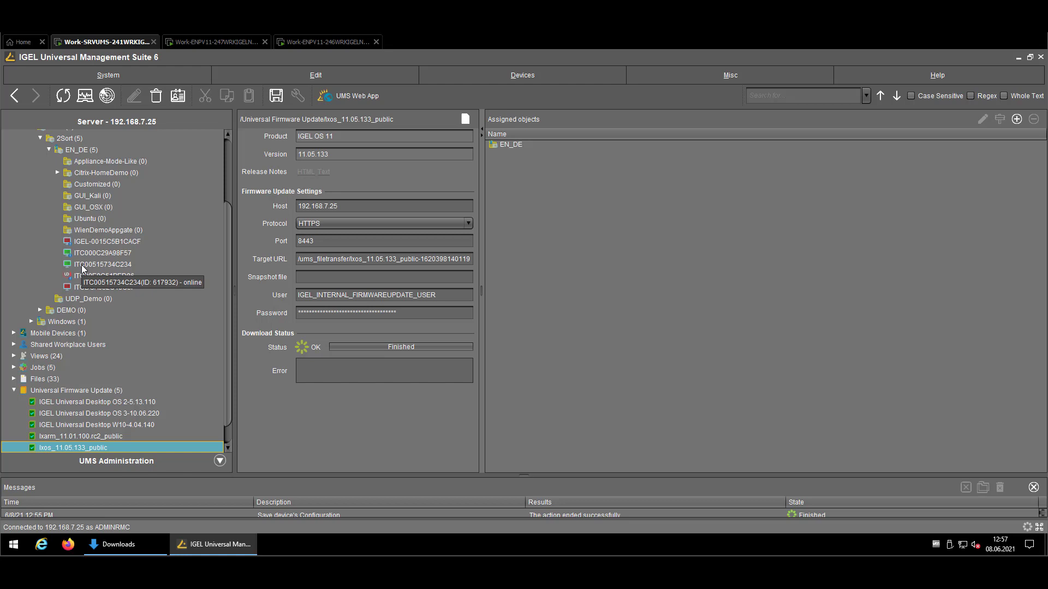
pyautogui.click(129, 547)
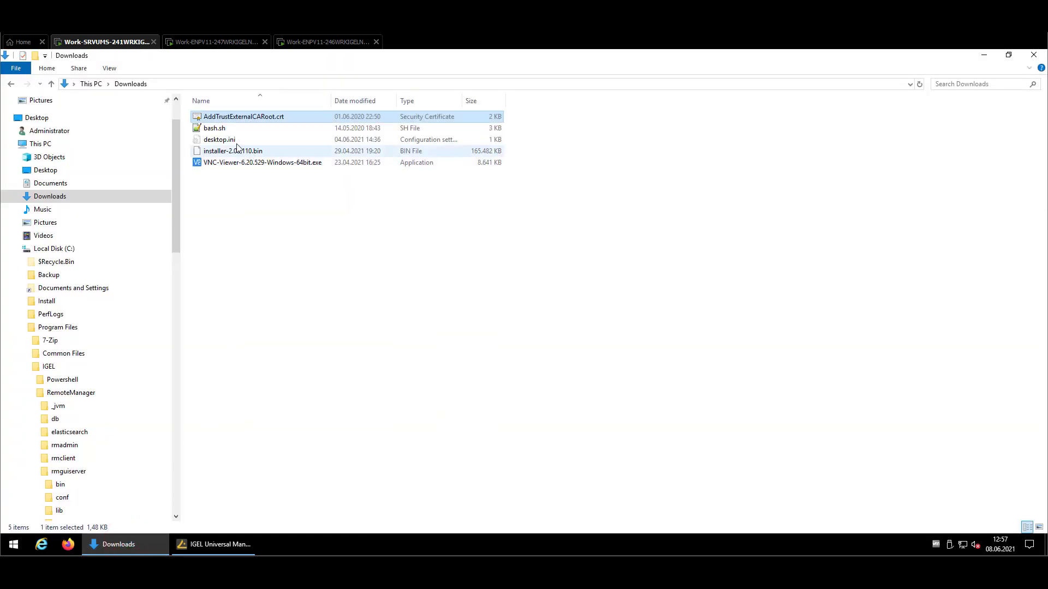
pyautogui.click(216, 129)
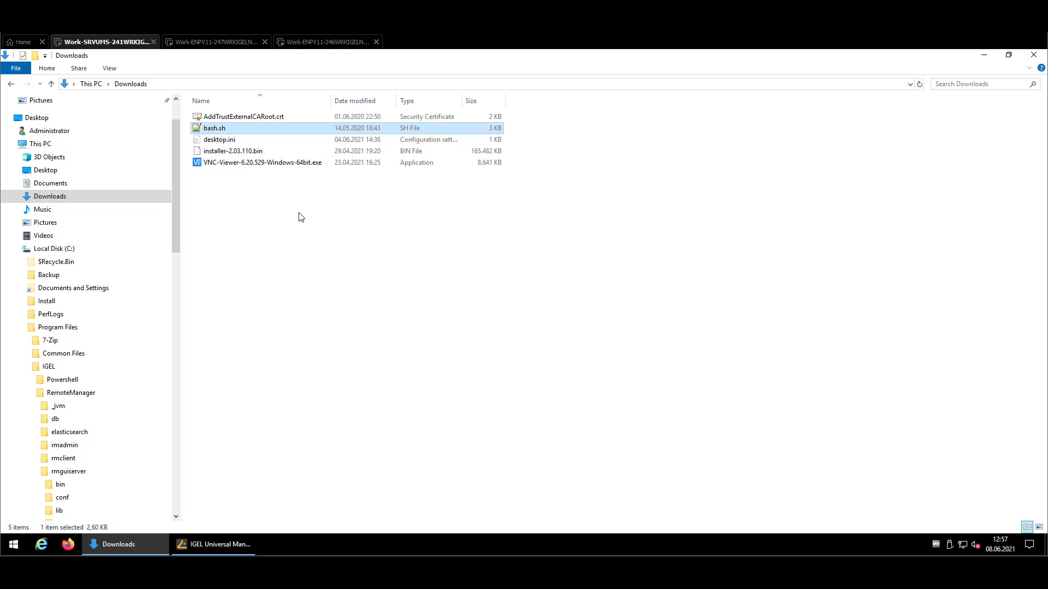
pyautogui.click(215, 544)
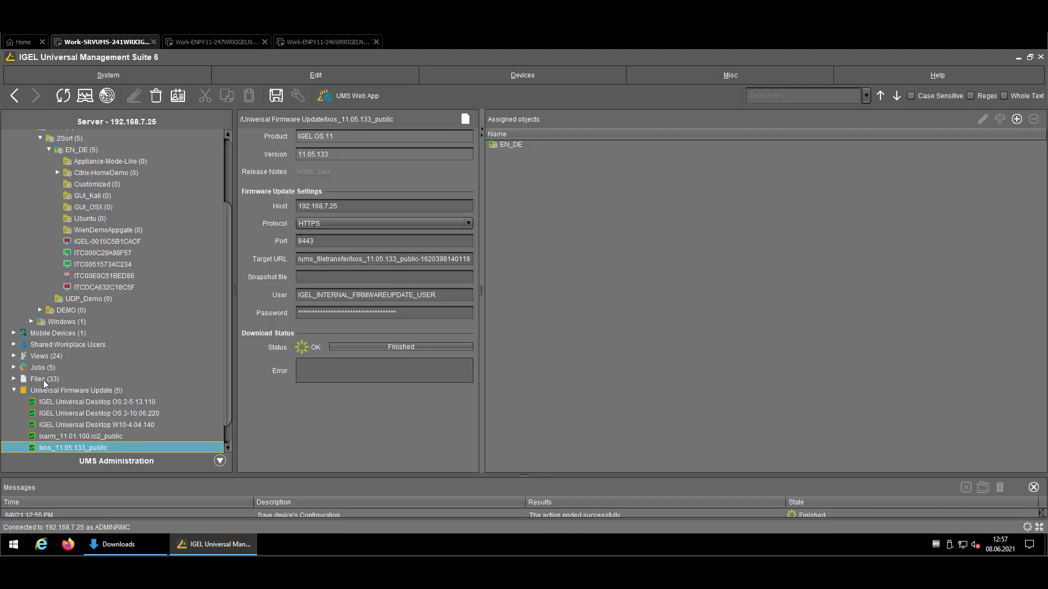
# Start a new file under Files with bash.sh from Downloads, device location /wfs/.
pyautogui.rightClick(43, 380)
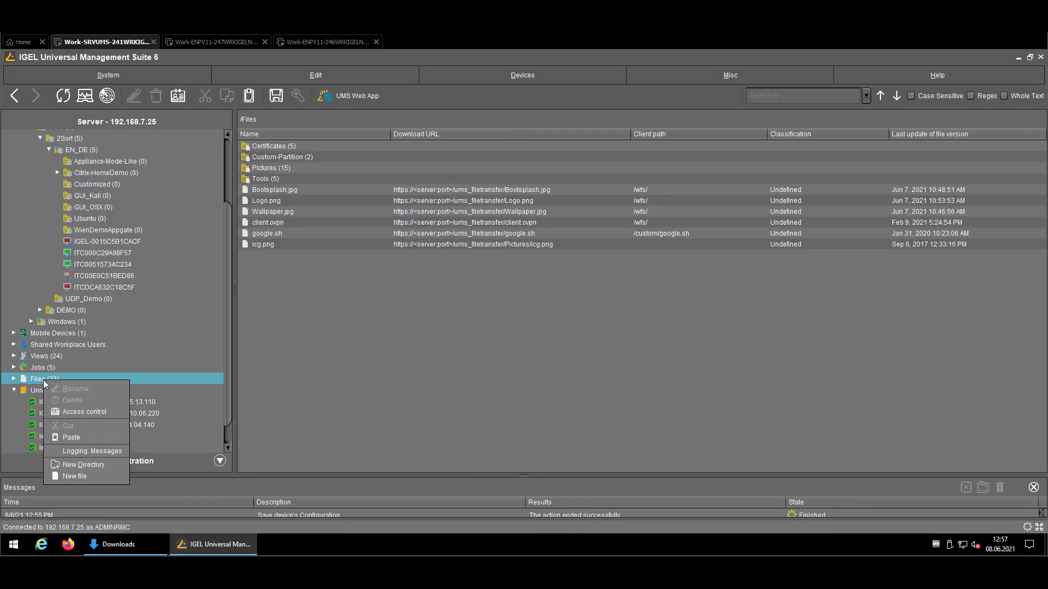
pyautogui.click(117, 476)
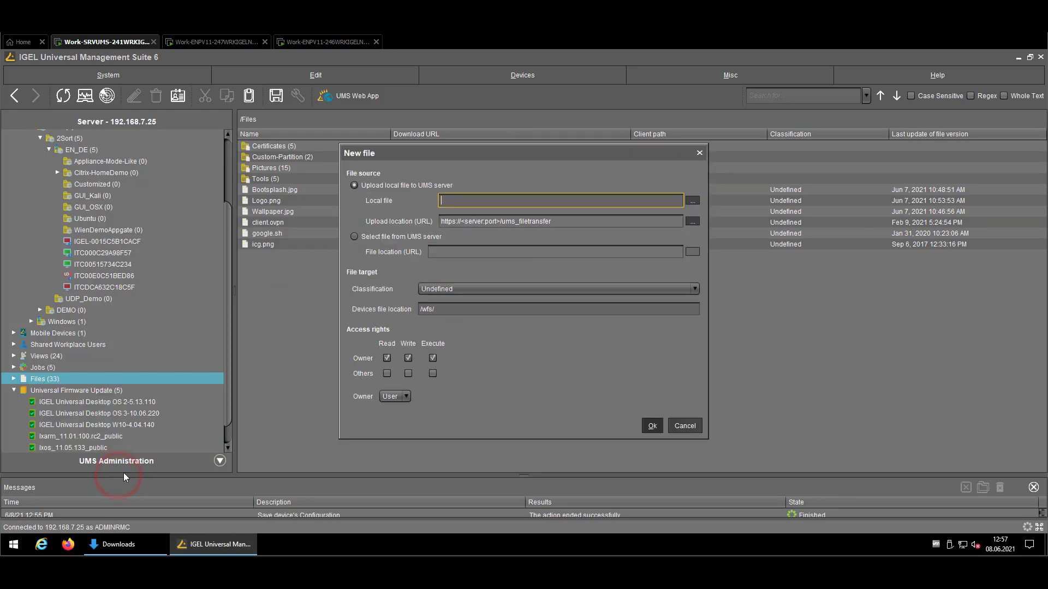
pyautogui.click(690, 201)
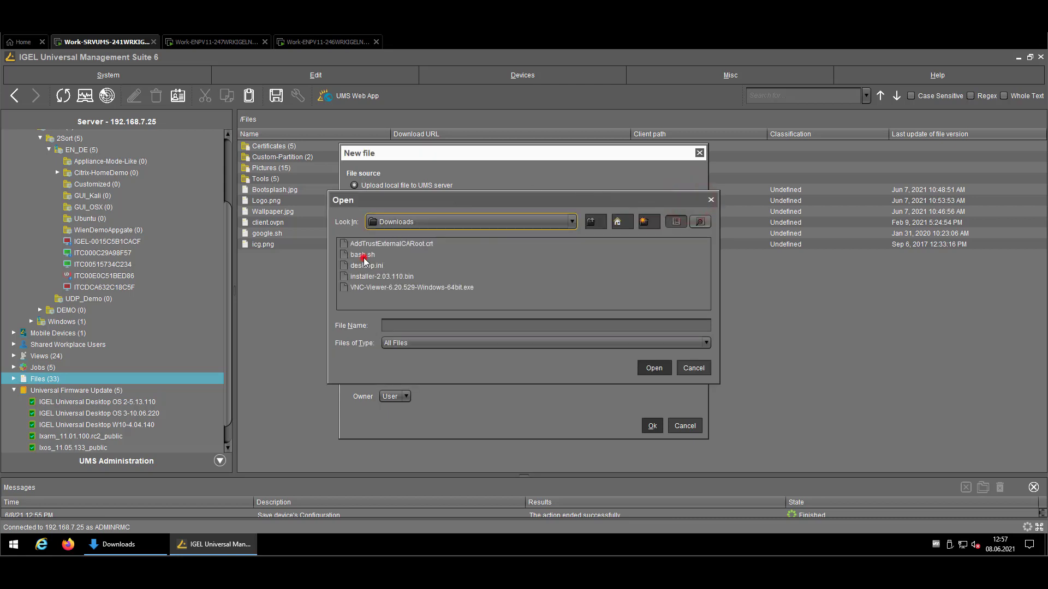
pyautogui.click(365, 256)
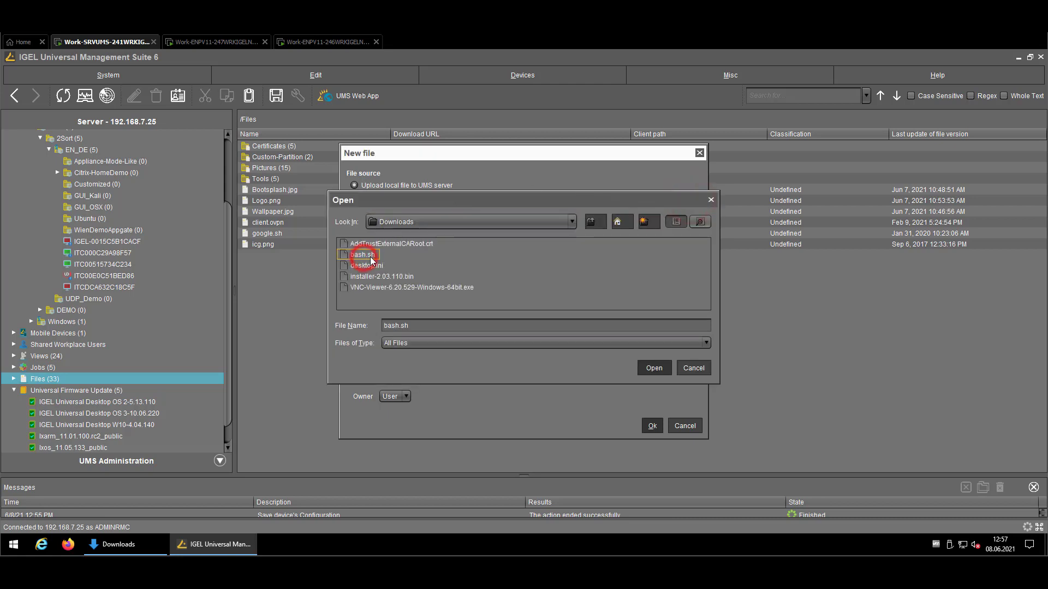
pyautogui.click(654, 368)
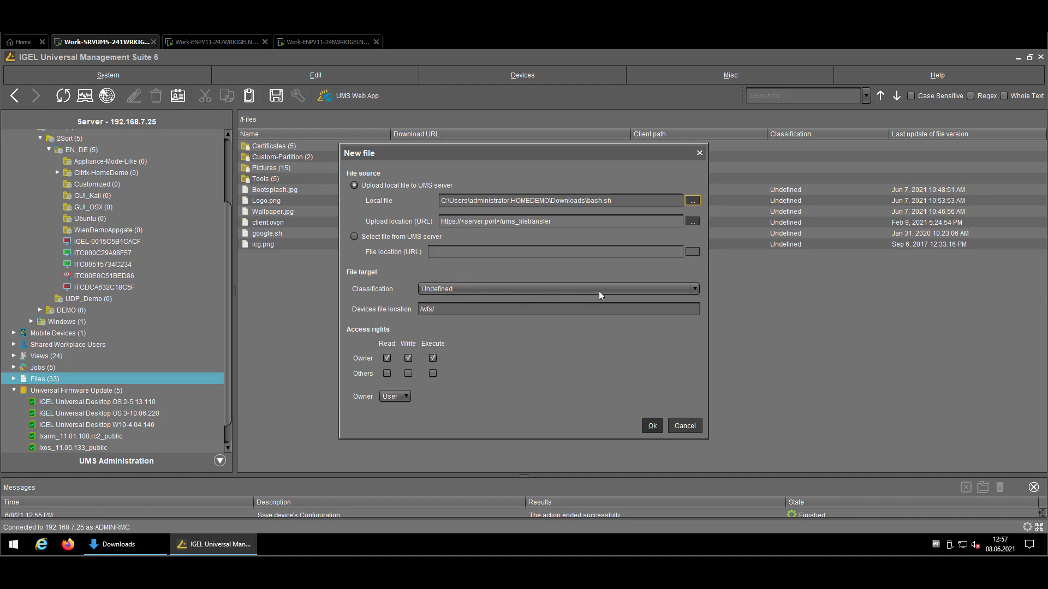
pyautogui.click(469, 307)
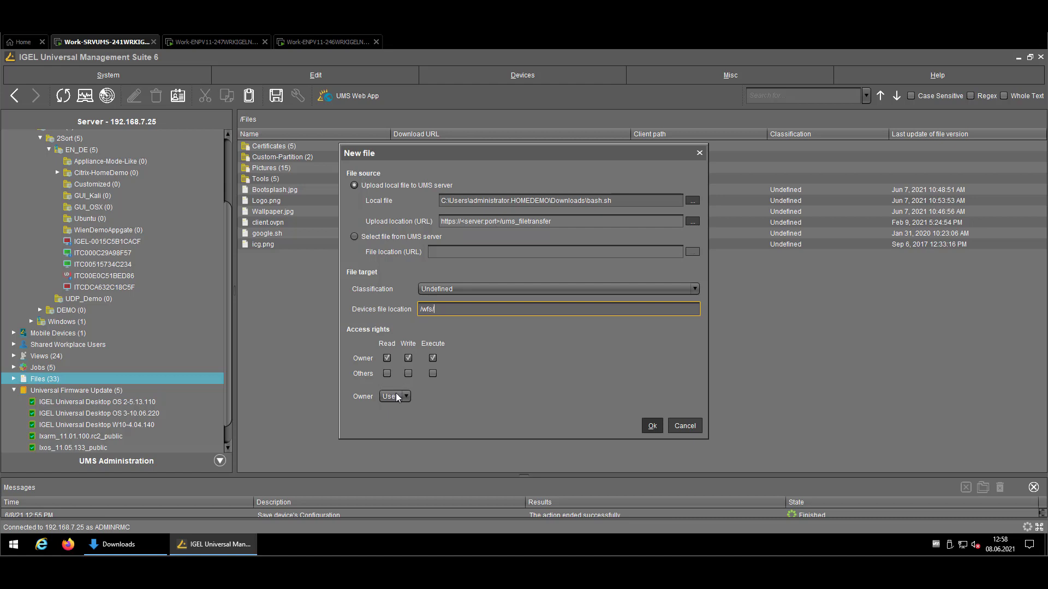
# Keep owner User at /wfs/, give Others read, write and execute, and upload bash.sh.
pyautogui.click(396, 397)
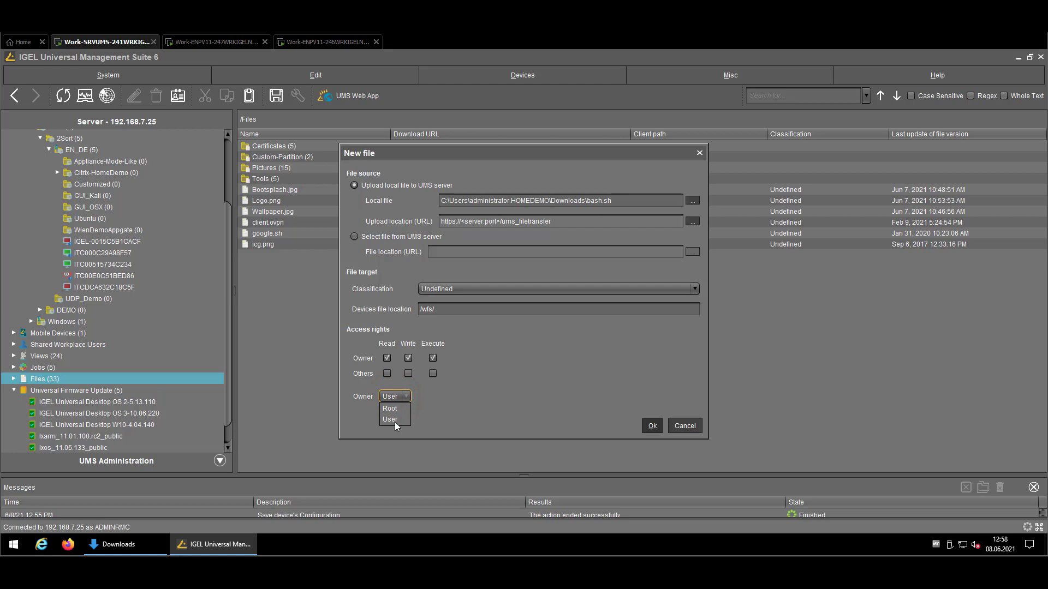
pyautogui.click(433, 414)
pyautogui.click(434, 373)
pyautogui.click(406, 374)
pyautogui.click(387, 374)
pyautogui.click(651, 428)
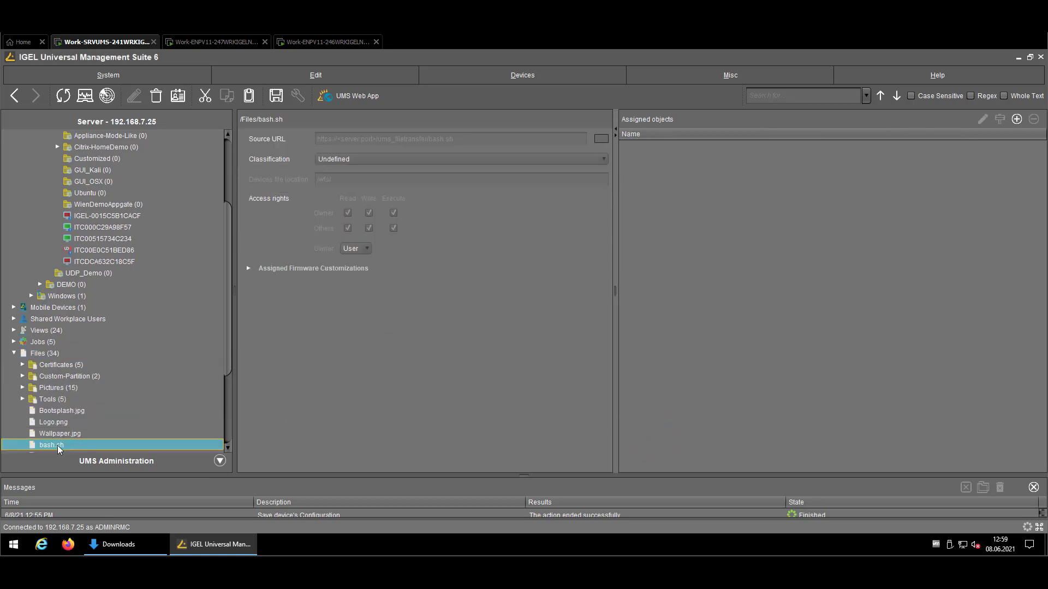
# Assign bash.sh to device ITC000C29A98F57 with the update applied Now.
pyautogui.click(58, 445)
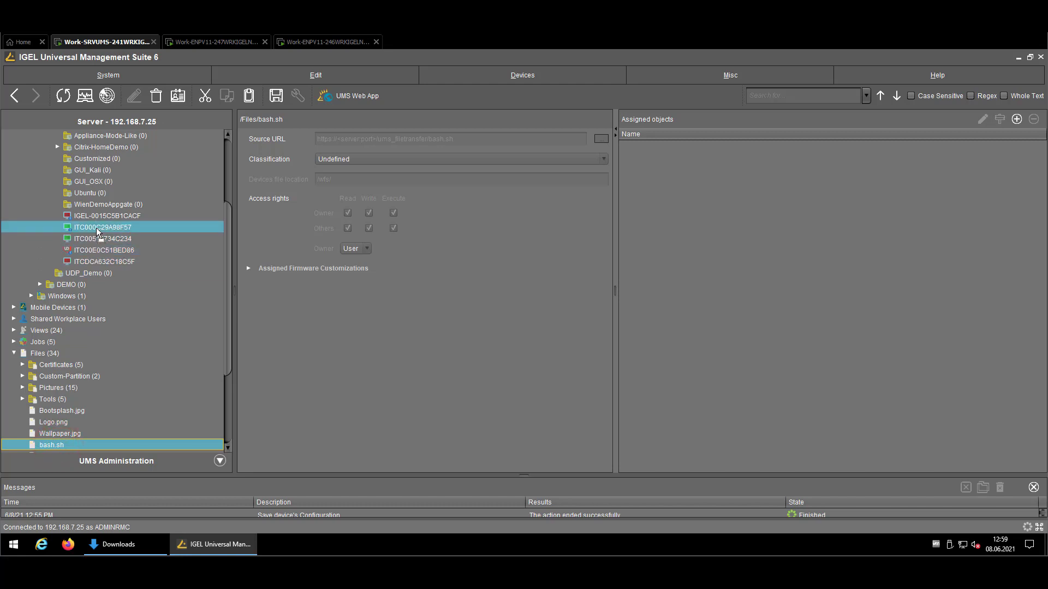
pyautogui.moveTo(96, 228); pyautogui.dragTo(96, 228)
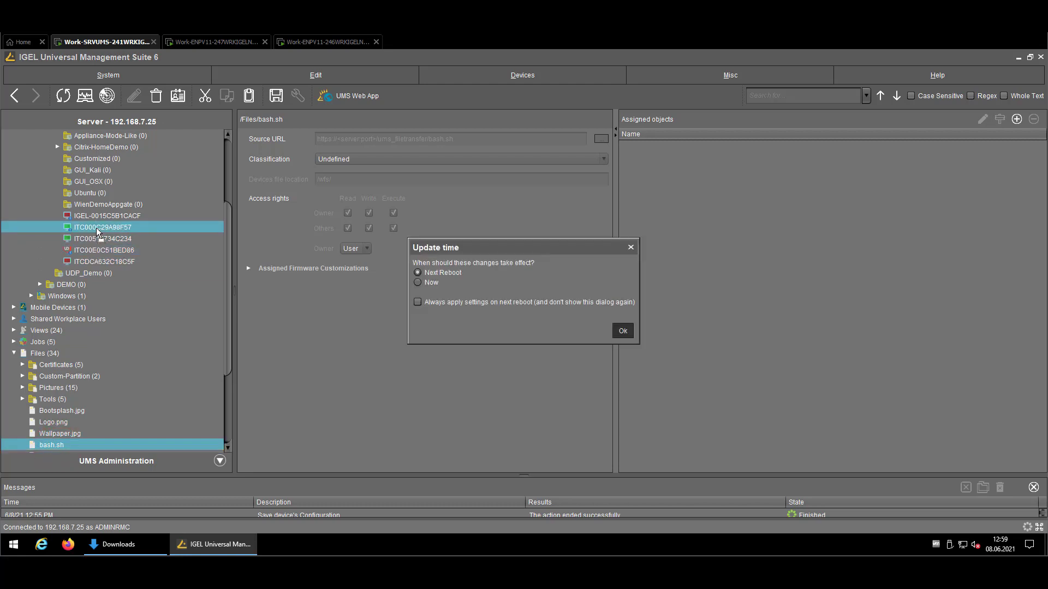
pyautogui.click(430, 284)
pyautogui.click(627, 331)
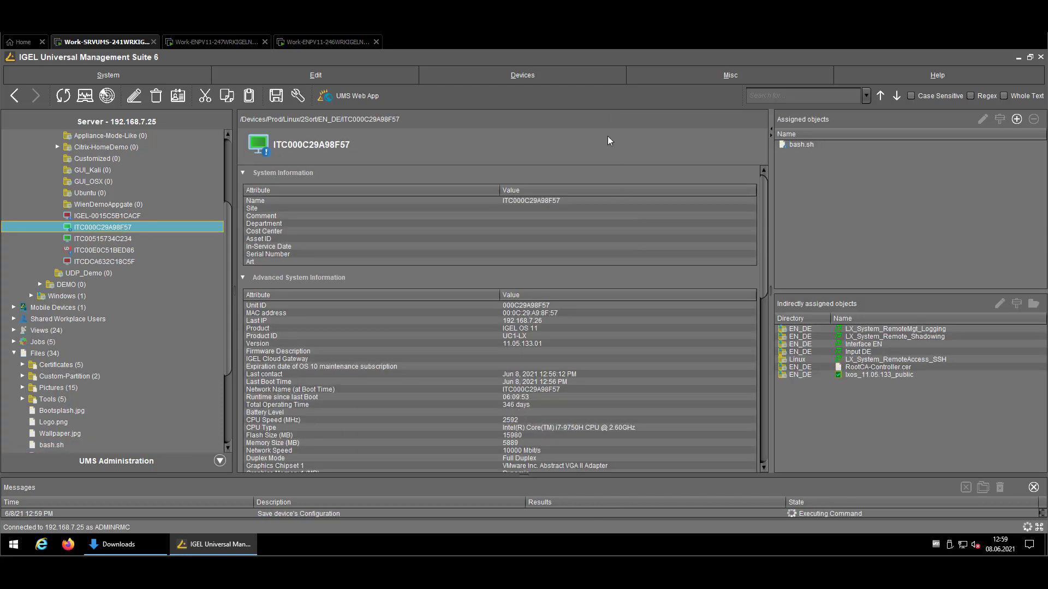
pyautogui.click(610, 125)
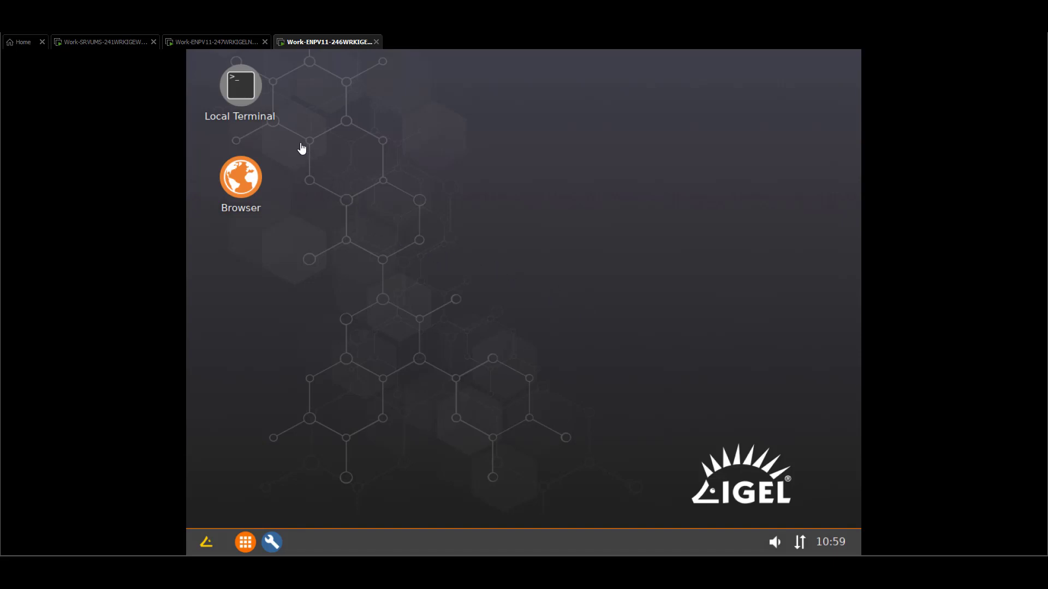
# Open a Local Terminal on the device and log in as root.
pyautogui.click(246, 85)
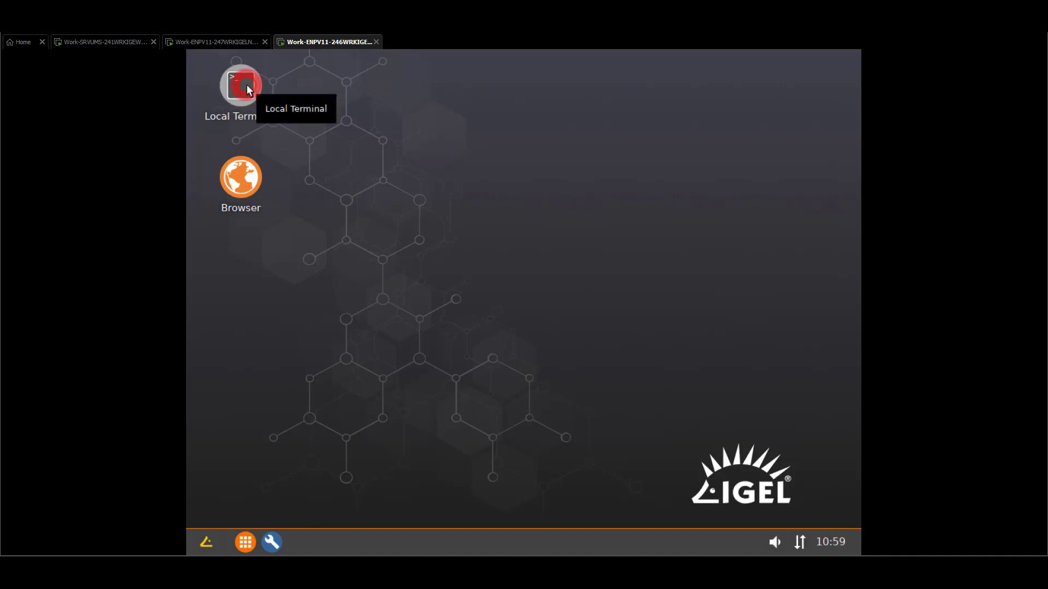
pyautogui.doubleClick(247, 87)
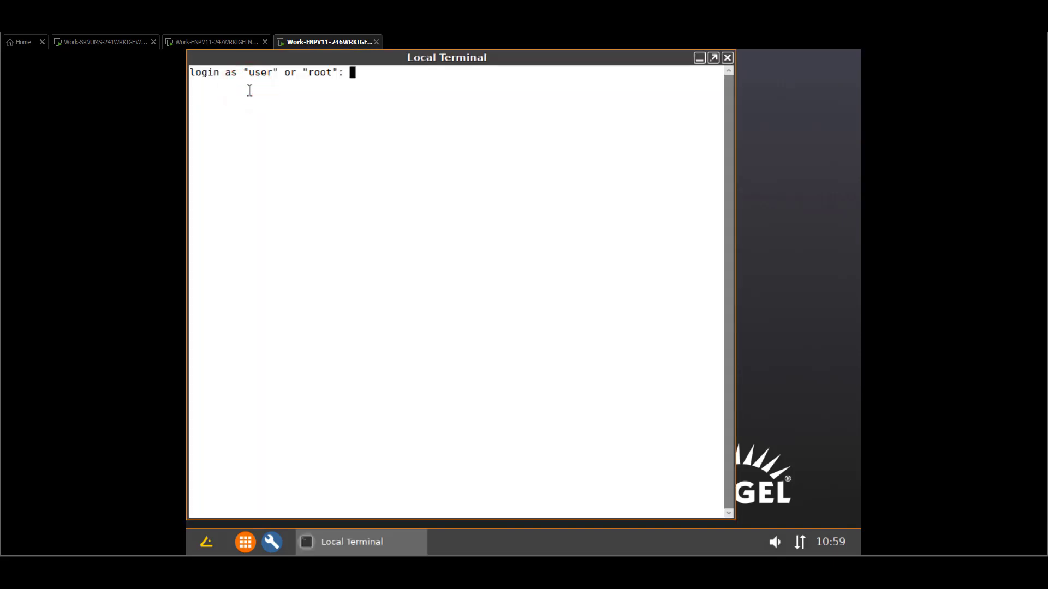
pyautogui.click(306, 195)
pyautogui.write('root')
pyautogui.press('Return')
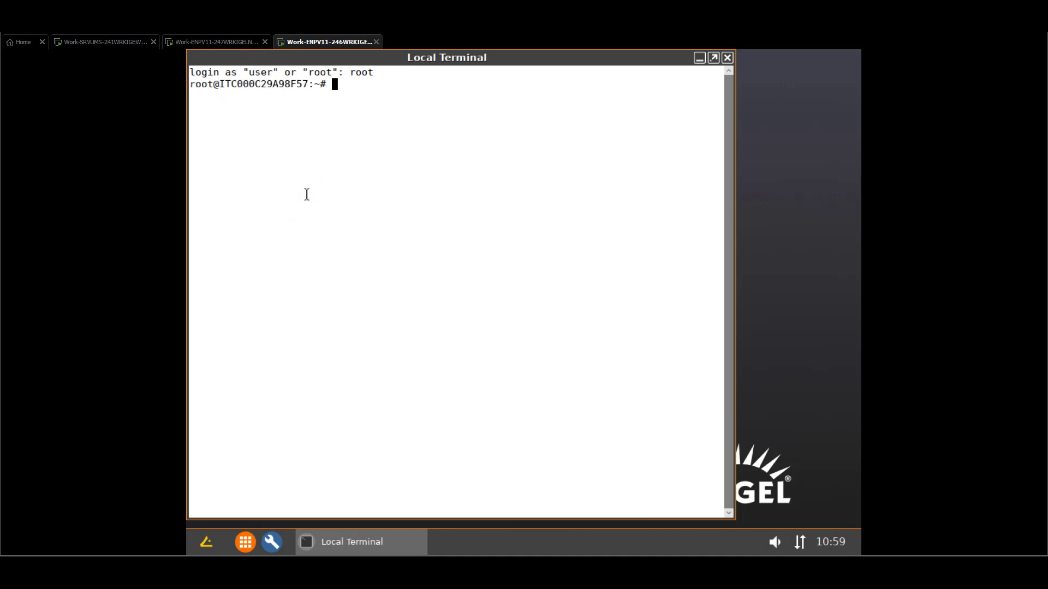
# Run ll in /wfs and highlight bash.sh's rwxrwxrwx permissions.
pyautogui.write('cd /wf')
pyautogui.press('Tab')
pyautogui.press('Return')
pyautogui.write('ll')
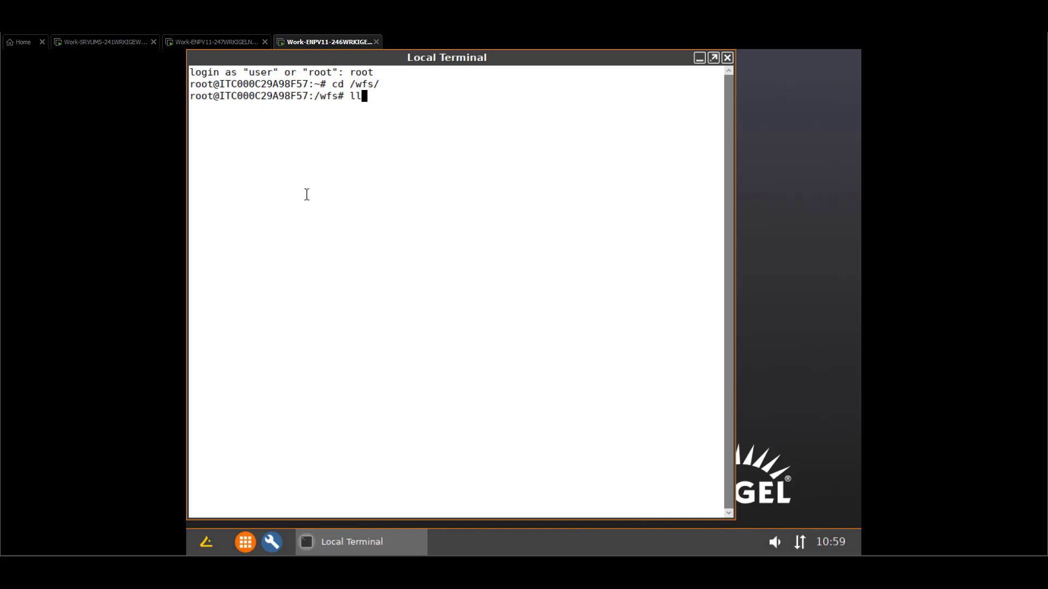
pyautogui.press('Return')
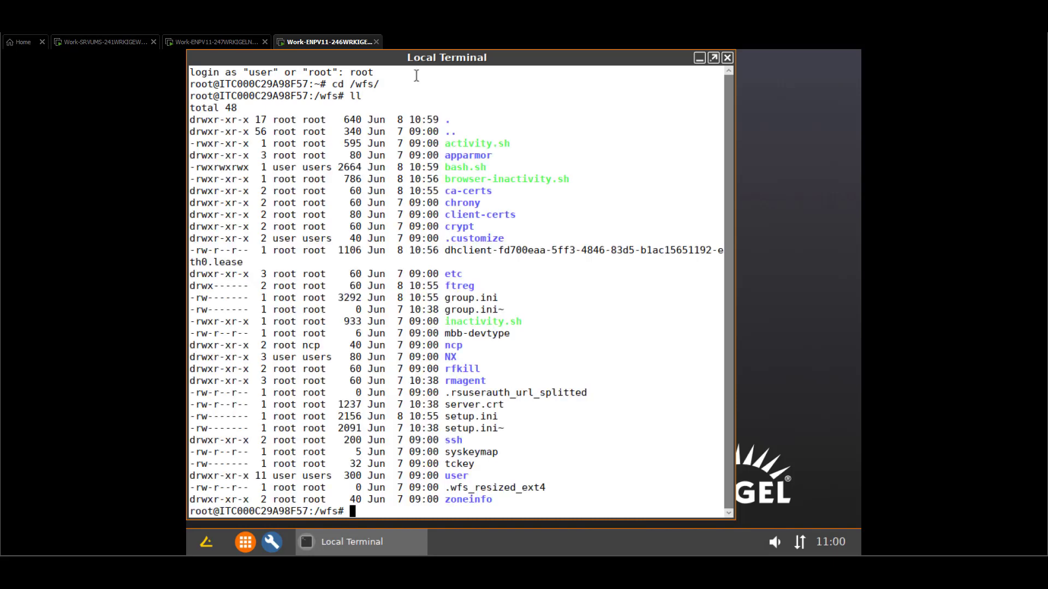
pyautogui.click(428, 105)
pyautogui.click(1010, 152)
pyautogui.click(465, 165)
pyautogui.moveTo(448, 168); pyautogui.dragTo(435, 168)
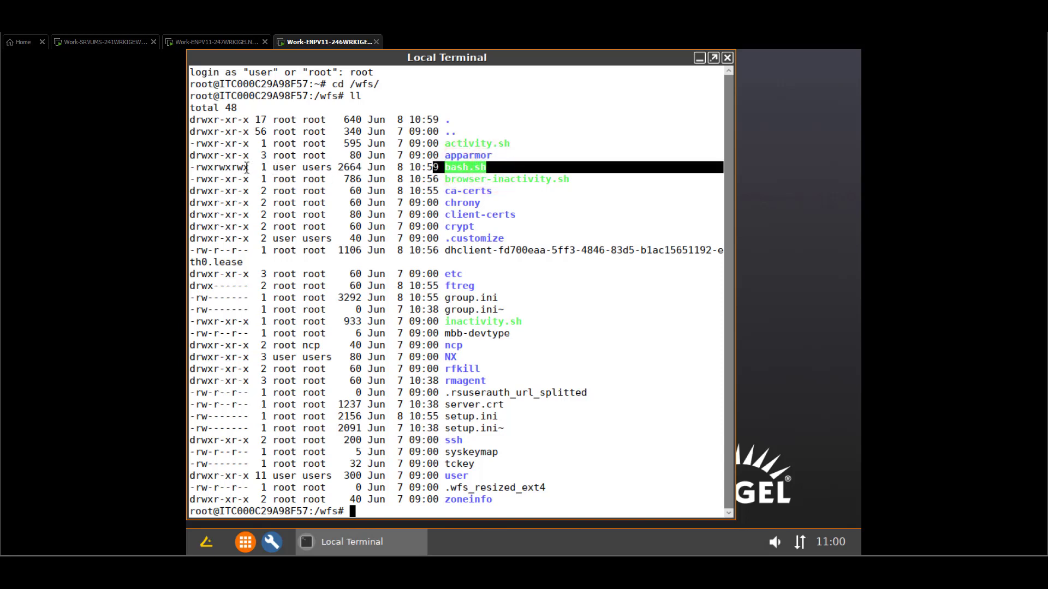
pyautogui.moveTo(249, 167); pyautogui.dragTo(196, 174)
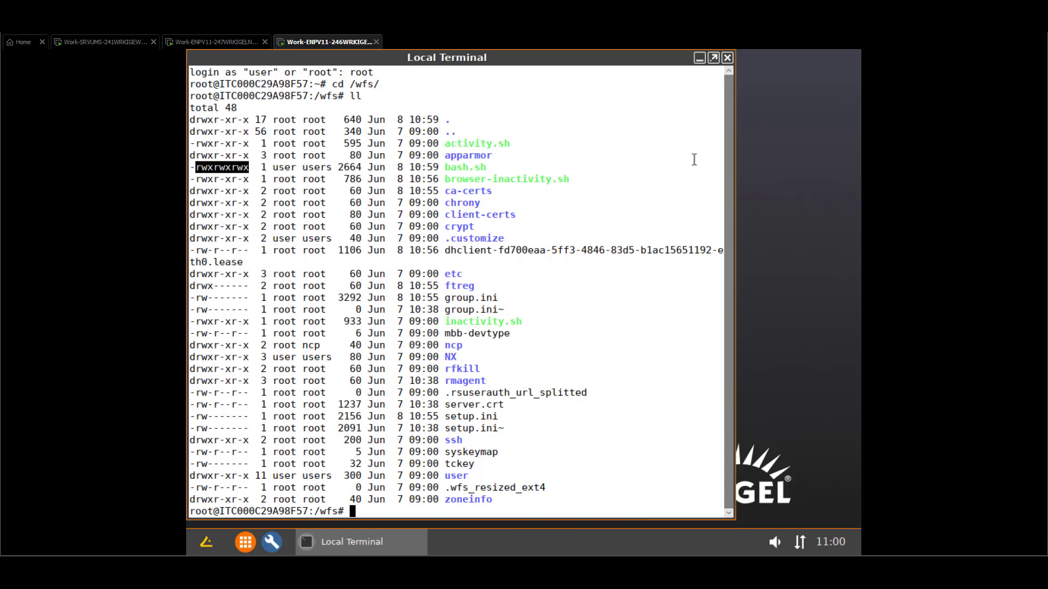
pyautogui.click(1017, 174)
# In the Work-SRVUMS session, show the Files (34) list with bash.sh at /wfs/.
pyautogui.click(109, 43)
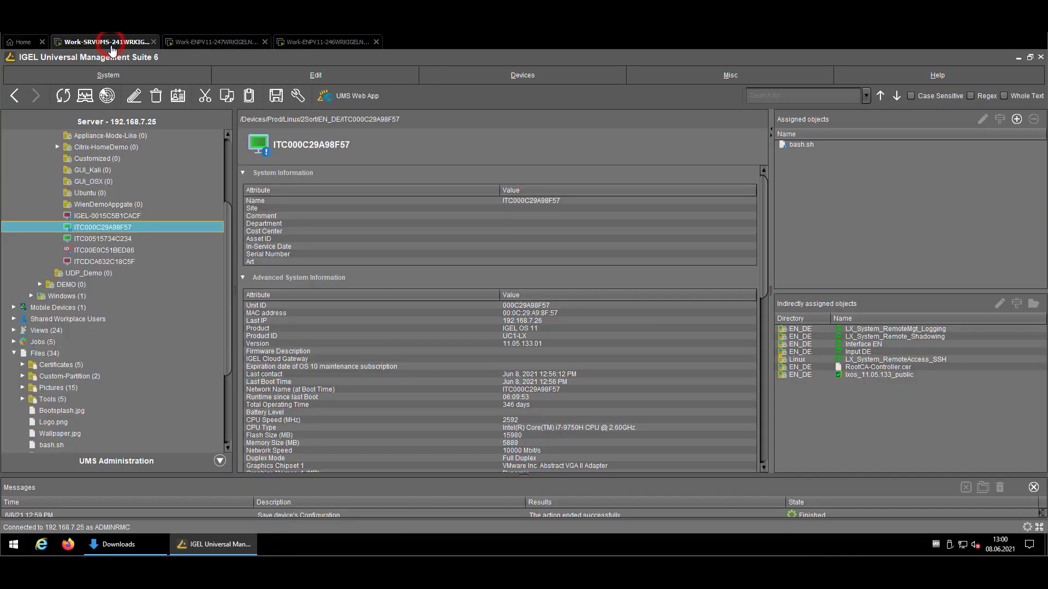
pyautogui.click(43, 354)
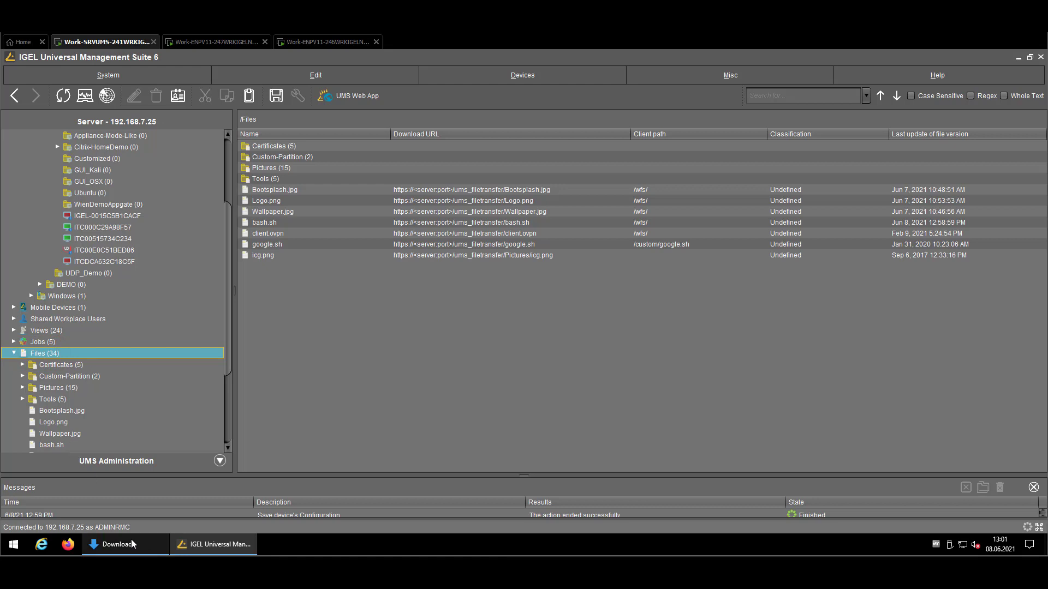
pyautogui.moveTo(131, 544)
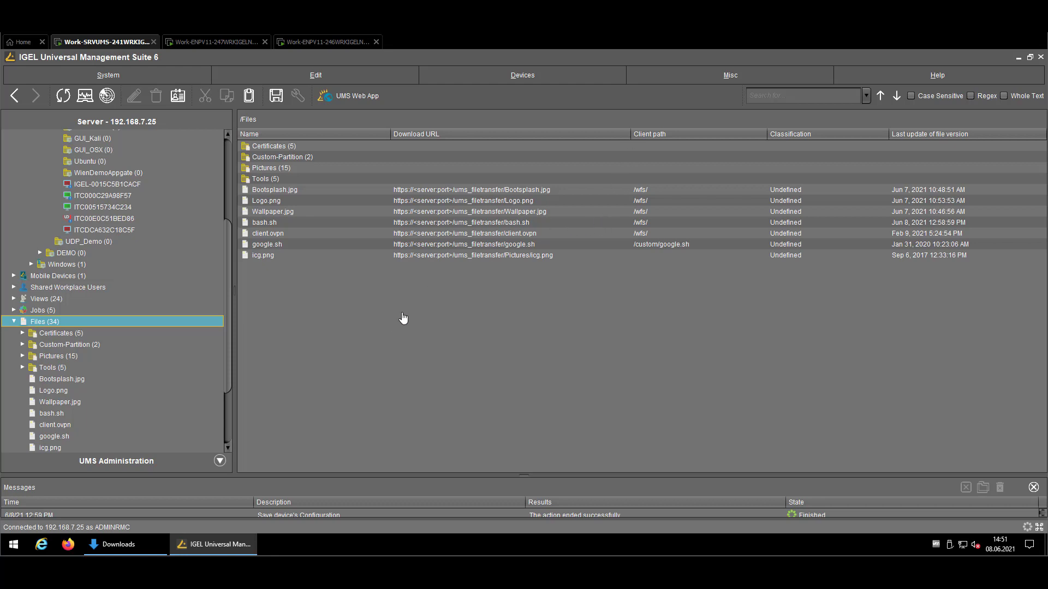
# In Downloads, select AddTrustExternalCARoot.crt and bring up its context menu for Notepad++.
pyautogui.click(126, 543)
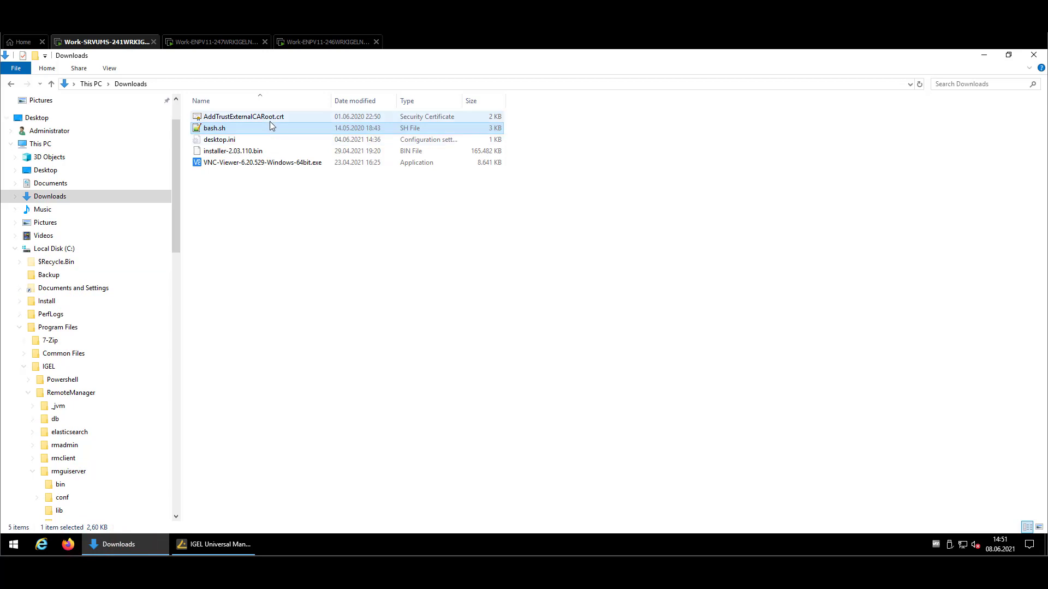
pyautogui.click(269, 121)
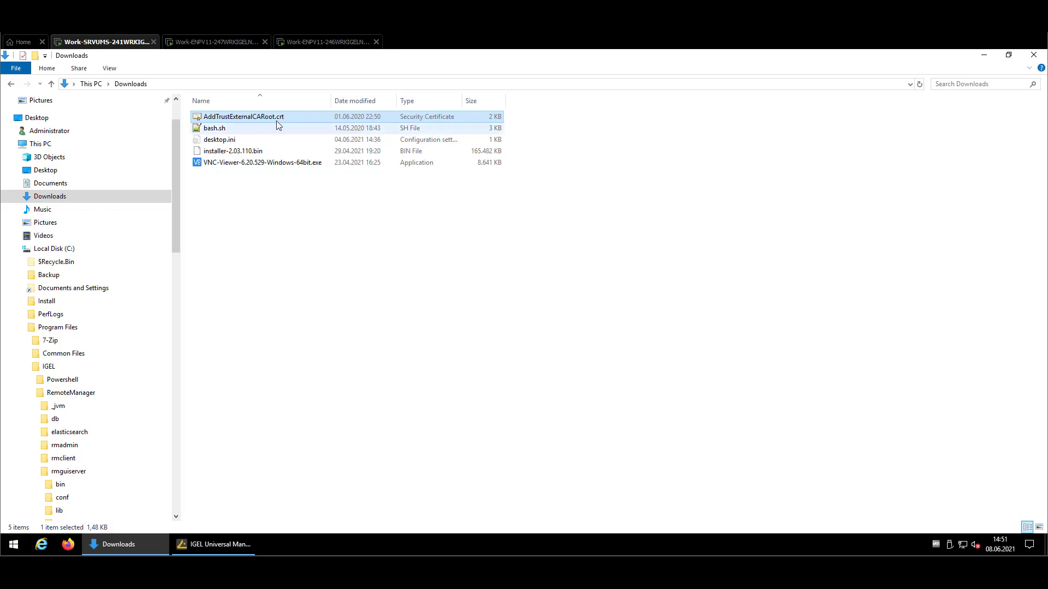
pyautogui.rightClick(245, 117)
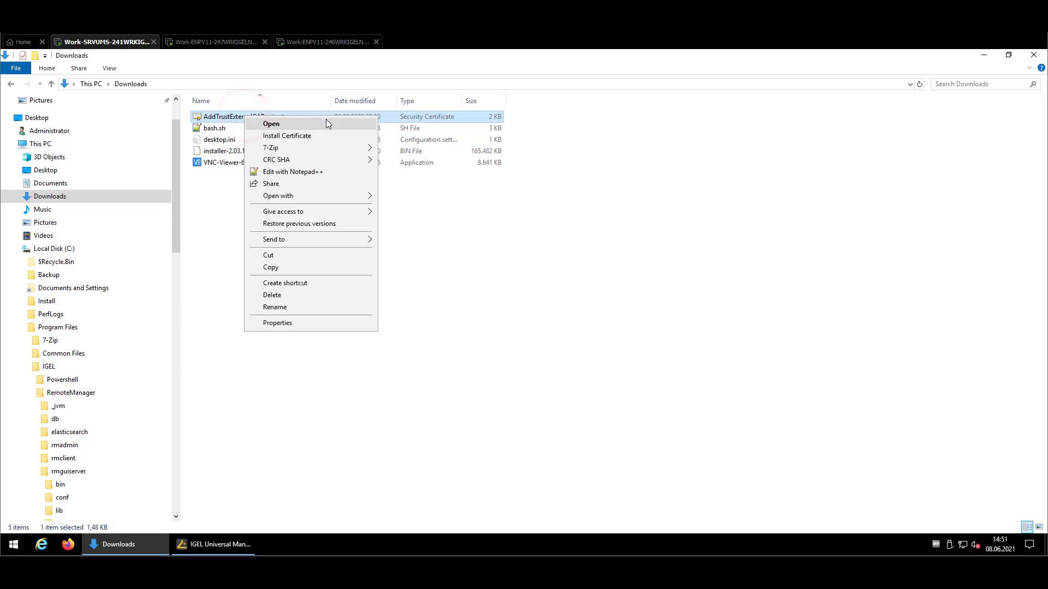
# Open AddTrustExternalCARoot.crt in Notepad++, inspect its BEGIN/END CERTIFICATE lines, then minimize it.
pyautogui.click(323, 173)
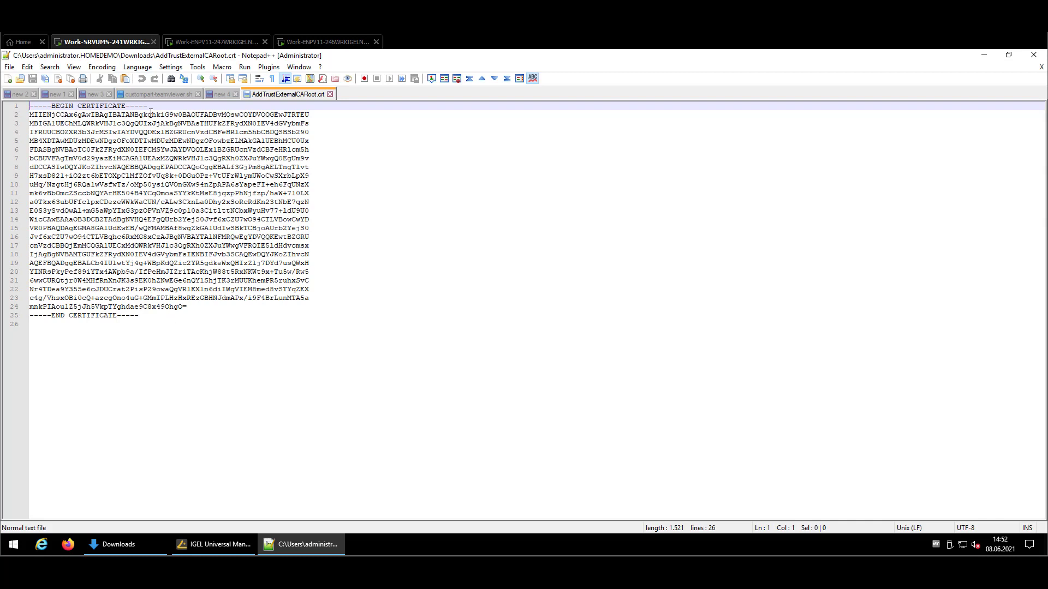
pyautogui.moveTo(148, 106); pyautogui.dragTo(3, 112)
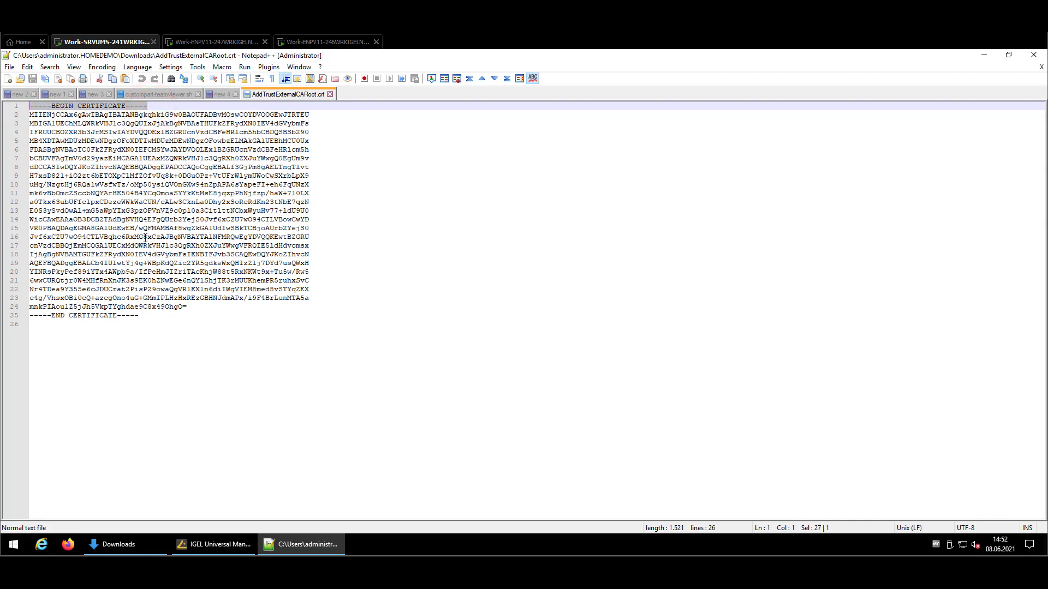
pyautogui.click(163, 321)
pyautogui.hotkey('shift', 'Up')
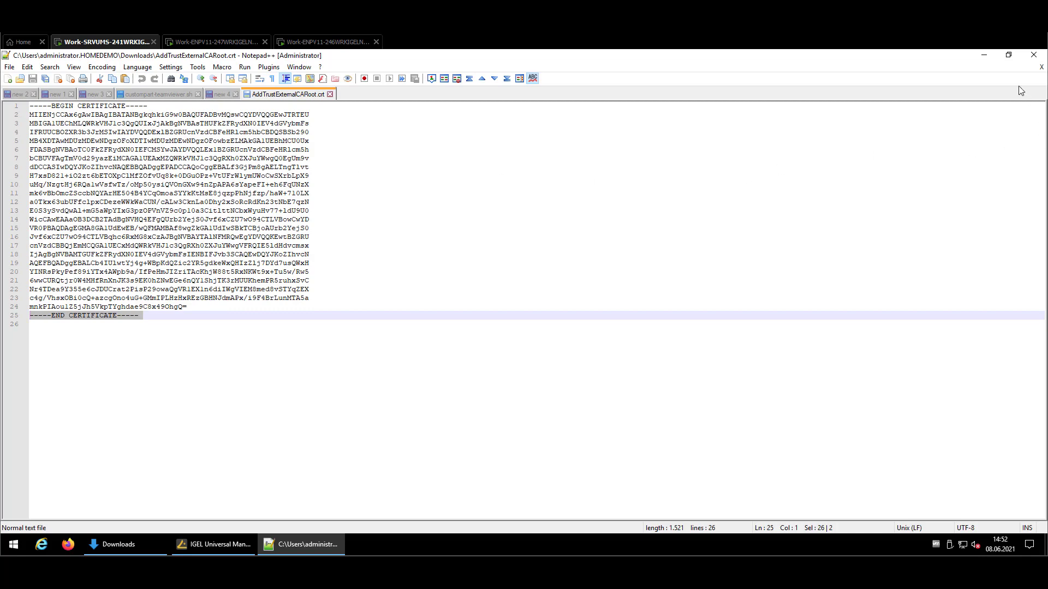
pyautogui.click(985, 55)
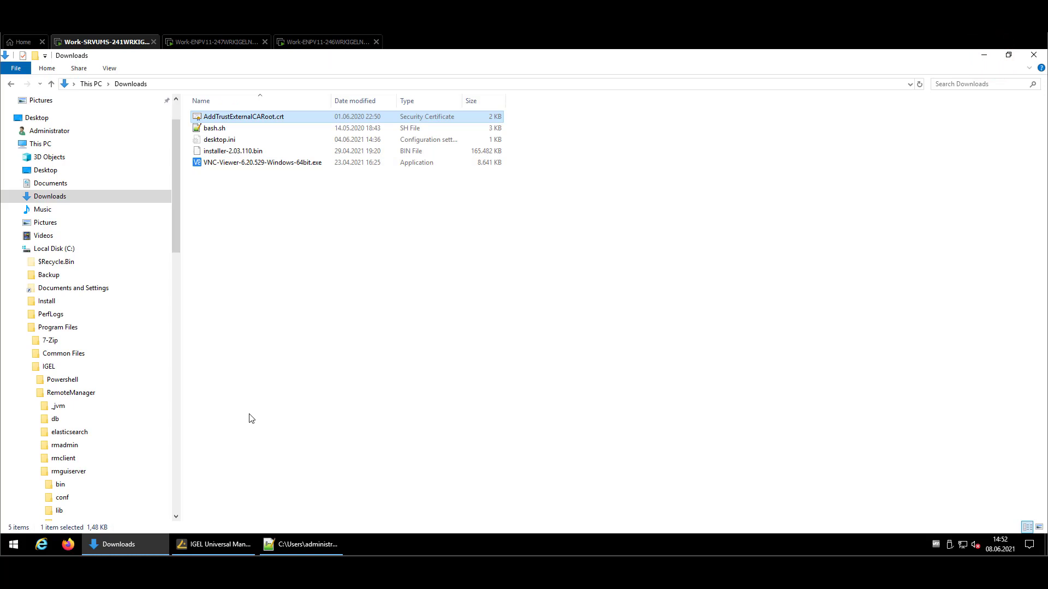
# Create a new UMS file from AddTrustExternalCARoot.crt, classified Common Certificate (all purpose).
pyautogui.click(222, 547)
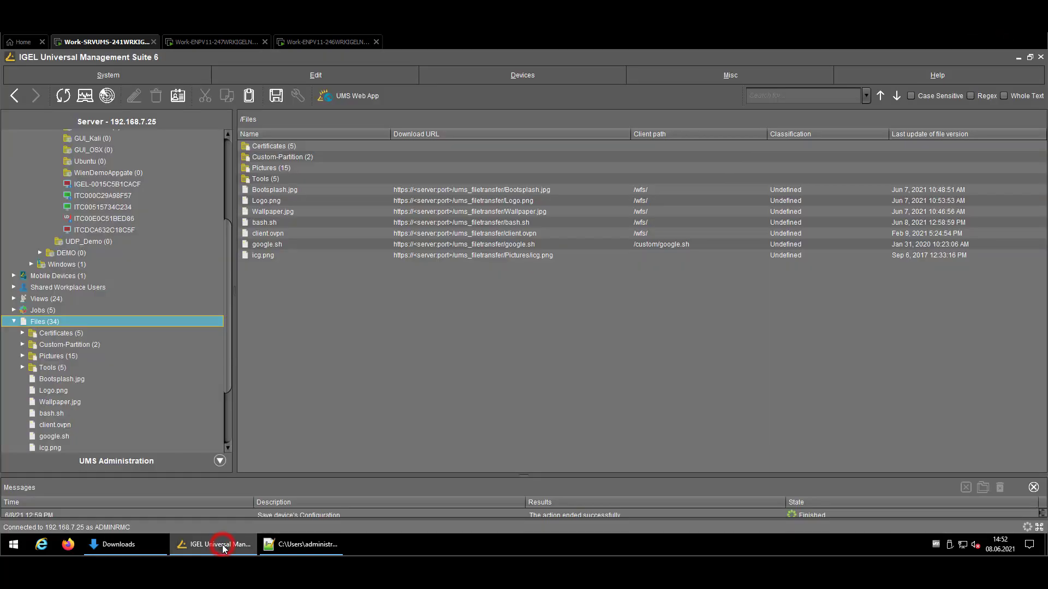
pyautogui.rightClick(38, 321)
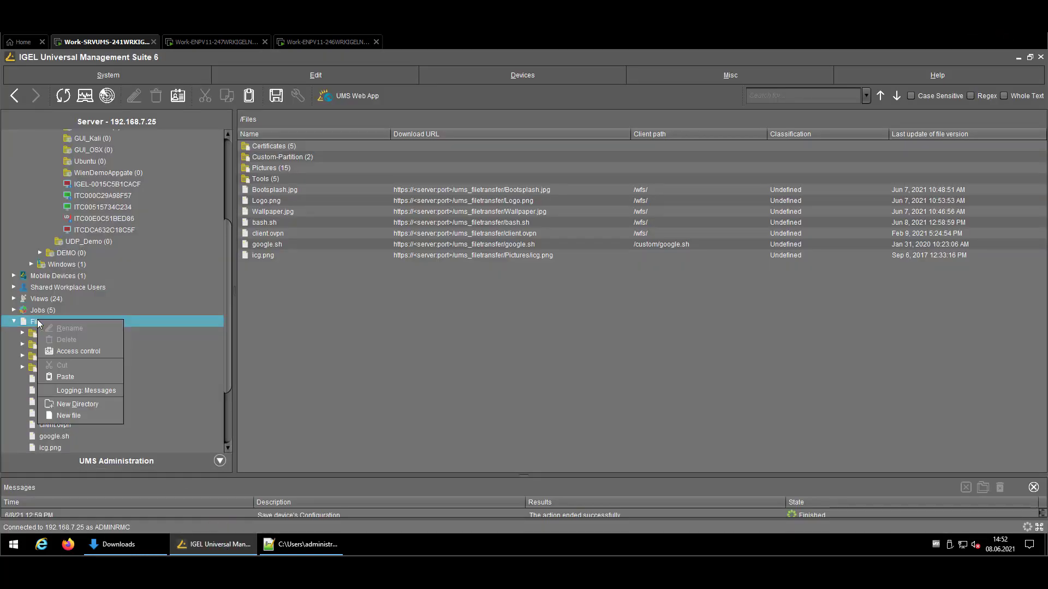
pyautogui.click(109, 417)
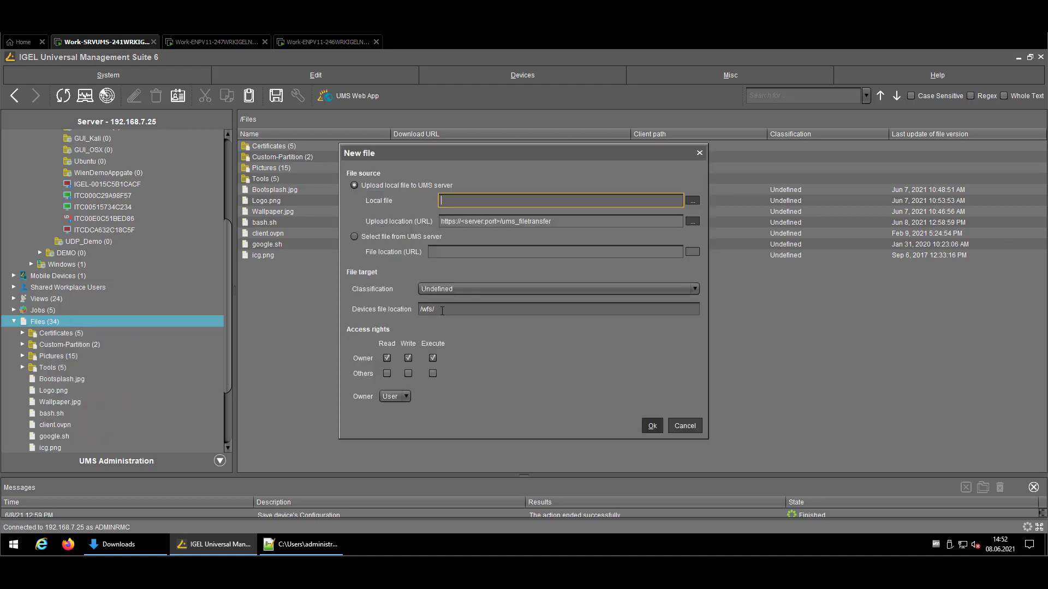
pyautogui.click(692, 201)
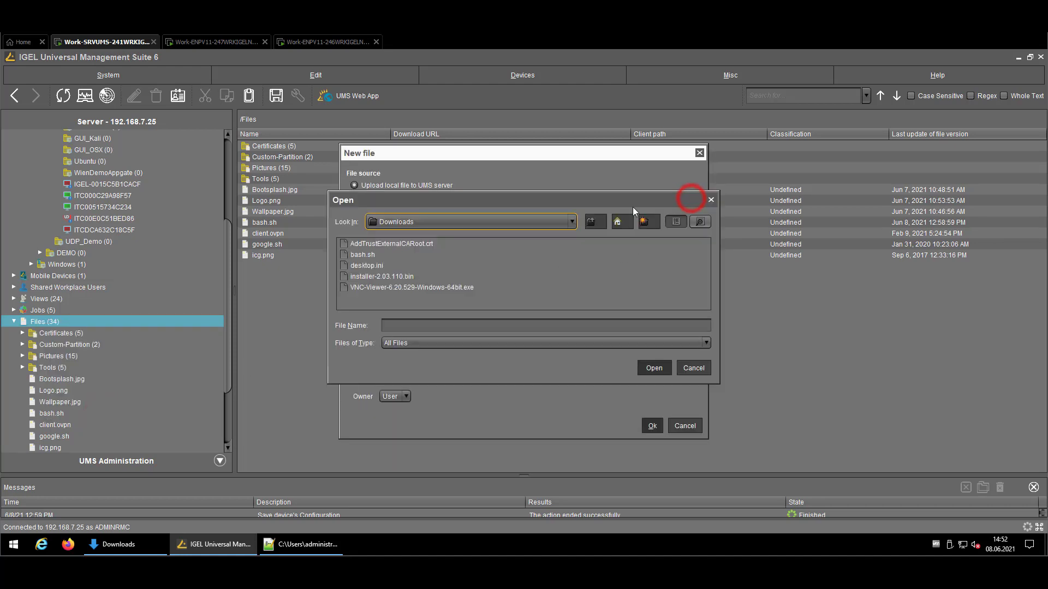
pyautogui.click(412, 244)
pyautogui.click(644, 365)
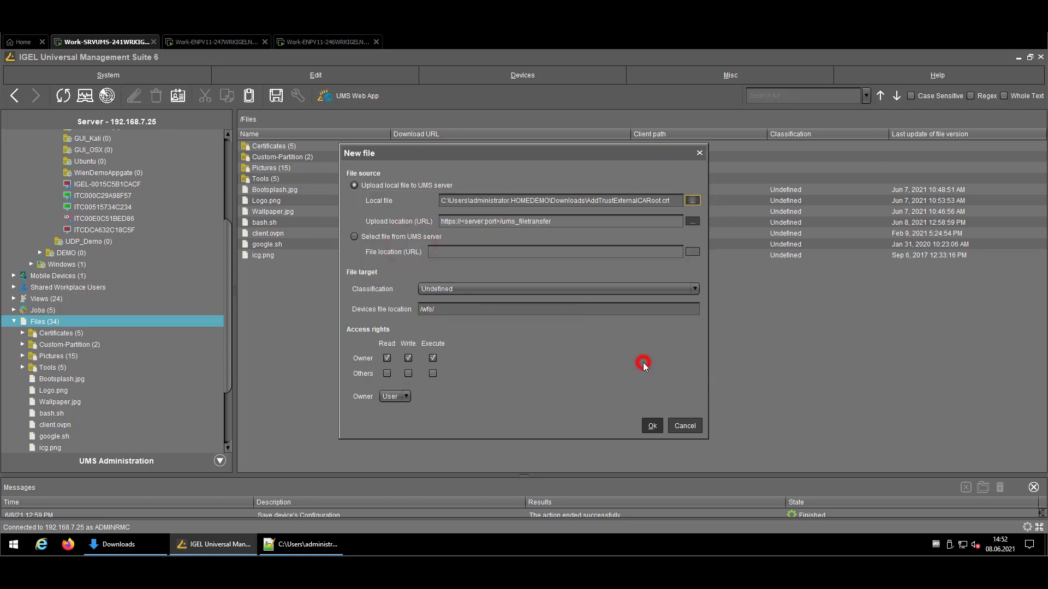
pyautogui.click(473, 290)
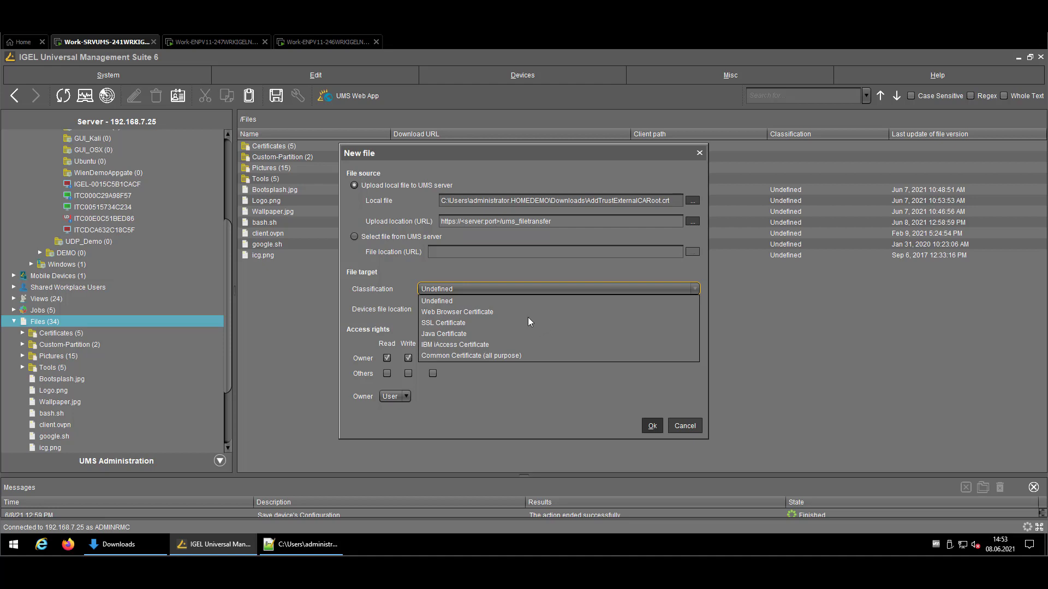
pyautogui.click(447, 357)
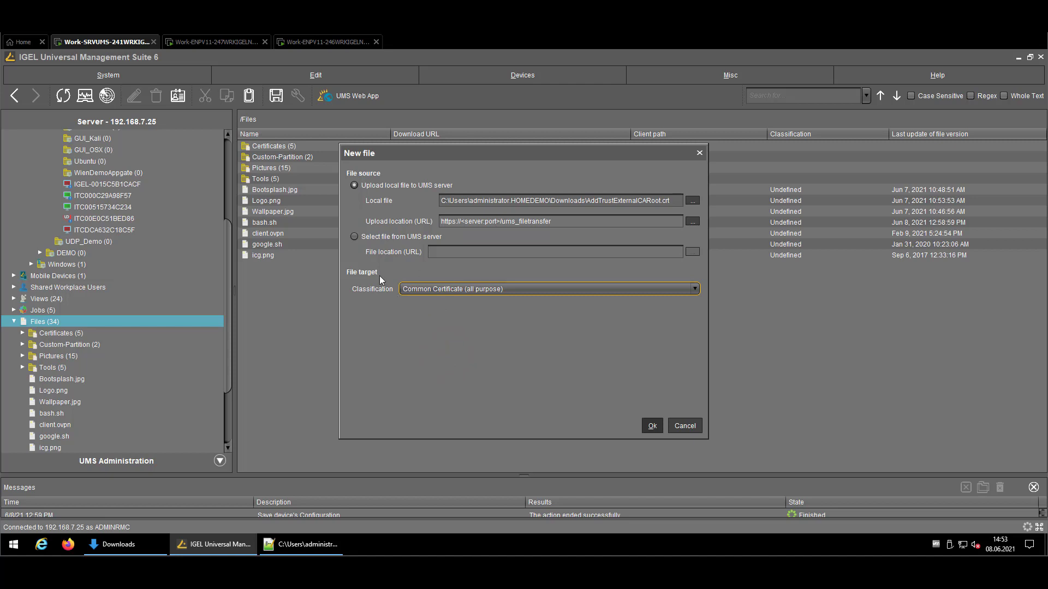
# Upload the certificate and assign it to ITC000C29A98F57, applying the change Now.
pyautogui.click(652, 427)
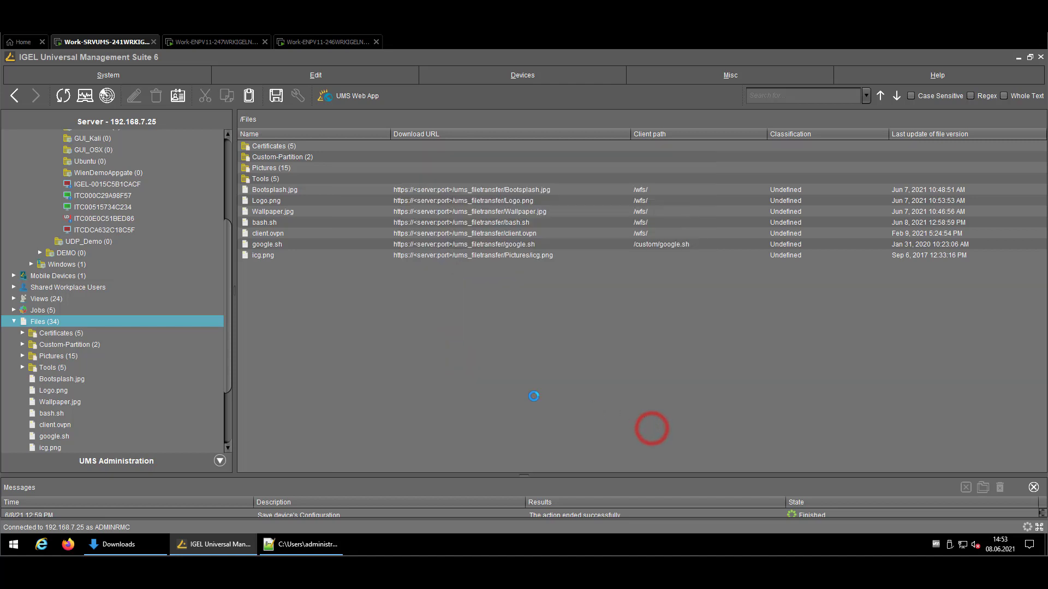
pyautogui.moveTo(78, 379); pyautogui.dragTo(116, 206)
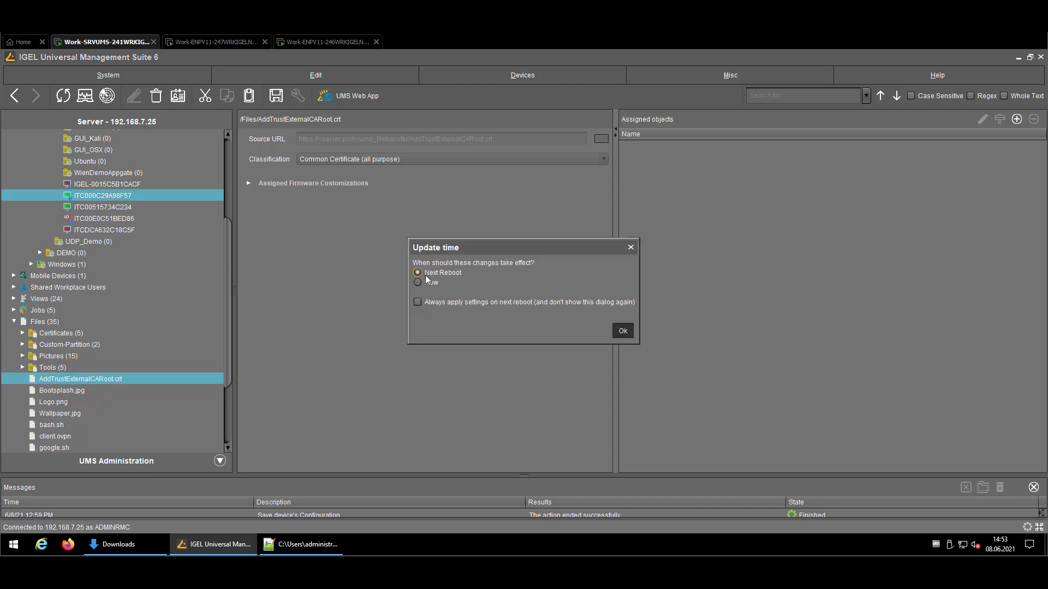
pyautogui.click(421, 282)
pyautogui.click(623, 331)
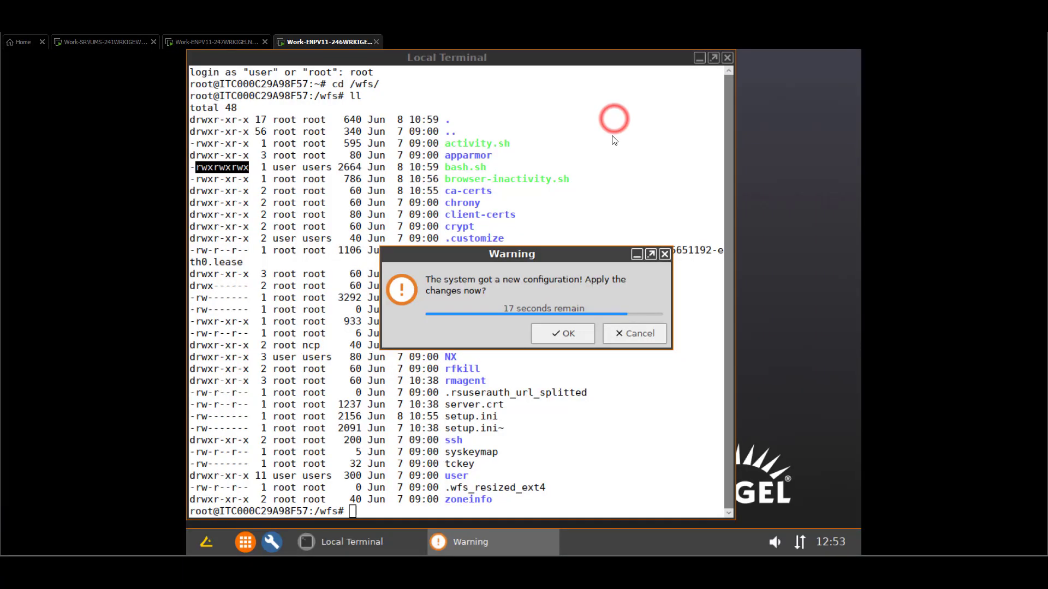
# Accept the new configuration, then list the ca-certs folder with cd ca-certs/ and ll.
pyautogui.click(565, 335)
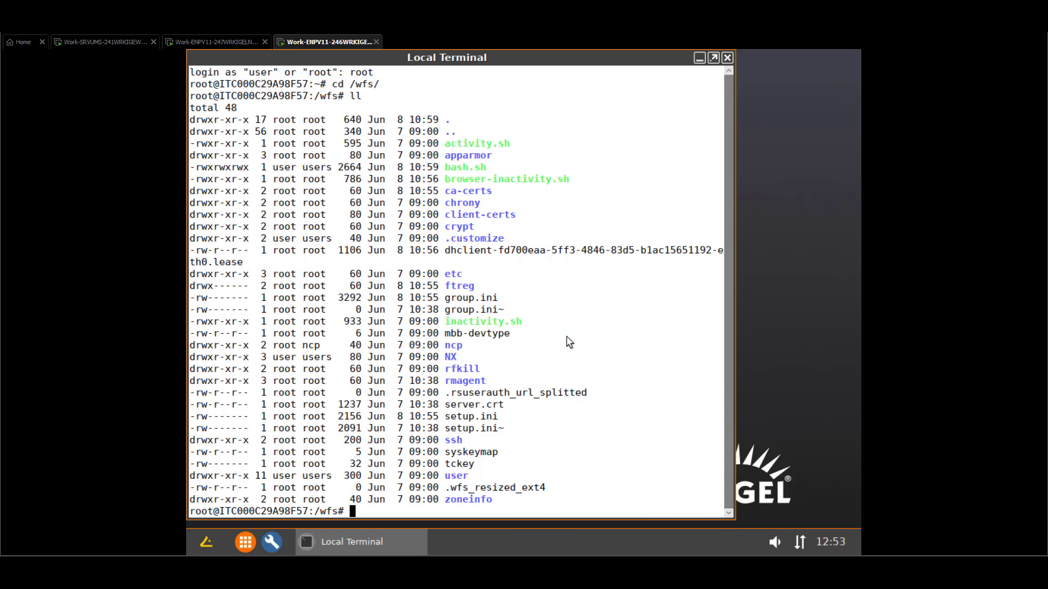
pyautogui.write('cd ca-certs/')
pyautogui.press('Return')
pyautogui.write('ll')
pyautogui.press('Return')
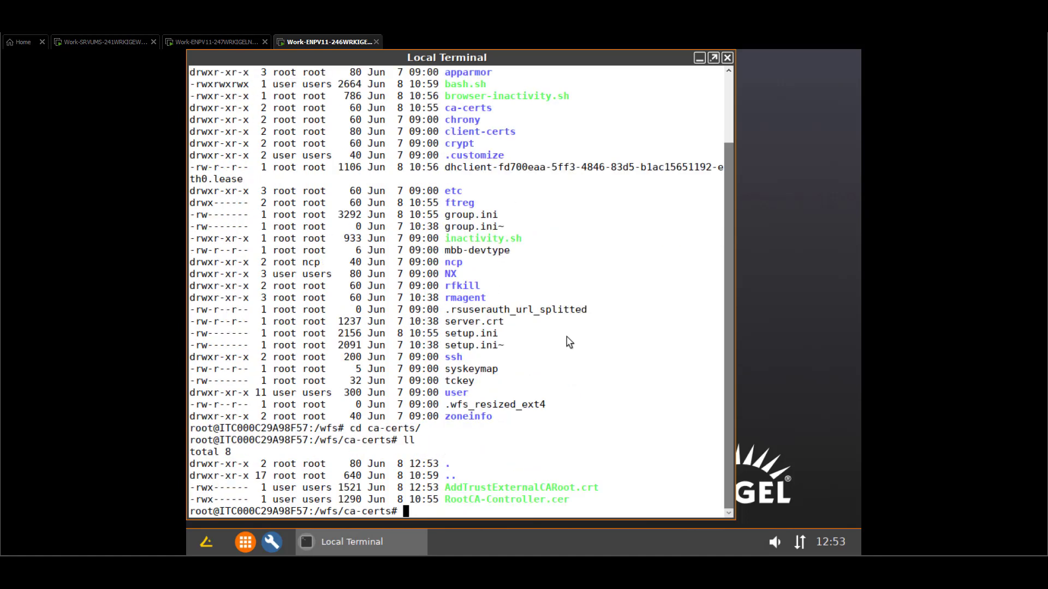
# Display the contents of AddTrustExternalCARoot.crt with more.
pyautogui.moveTo(602, 488); pyautogui.dragTo(441, 487)
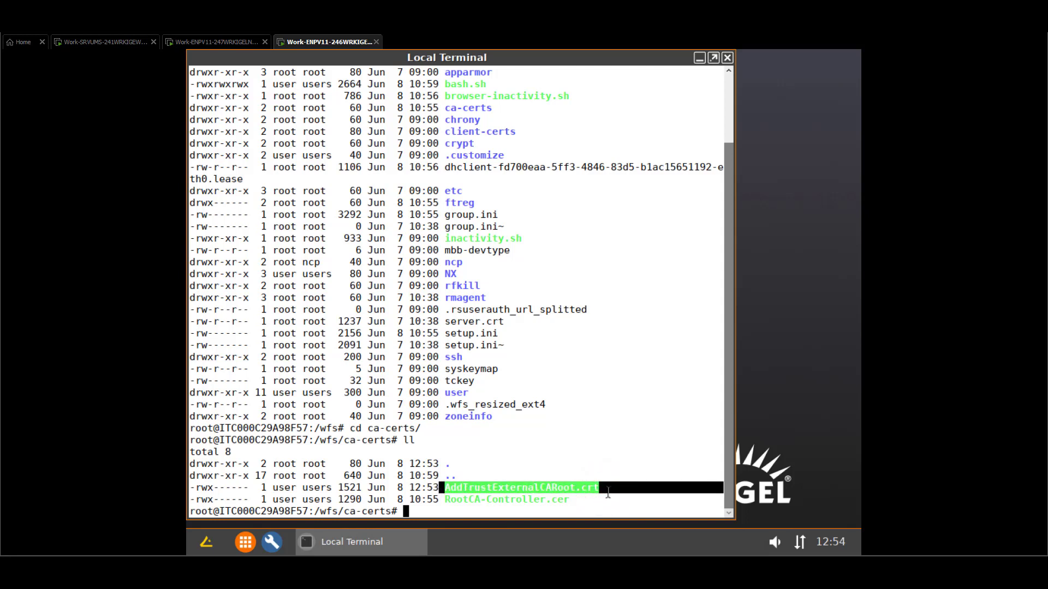
pyautogui.click(605, 503)
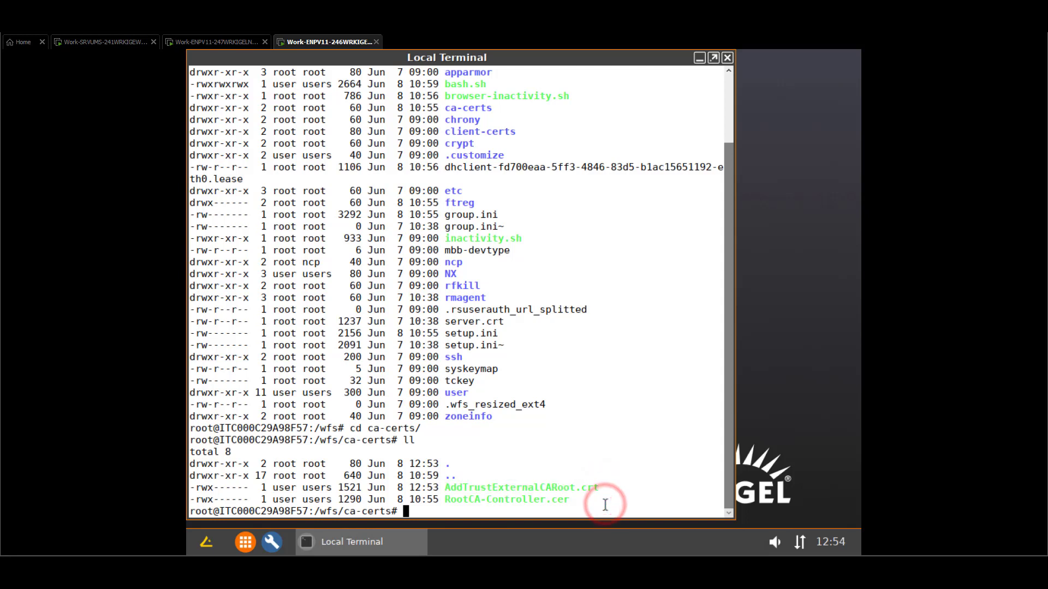
pyautogui.write('more ')
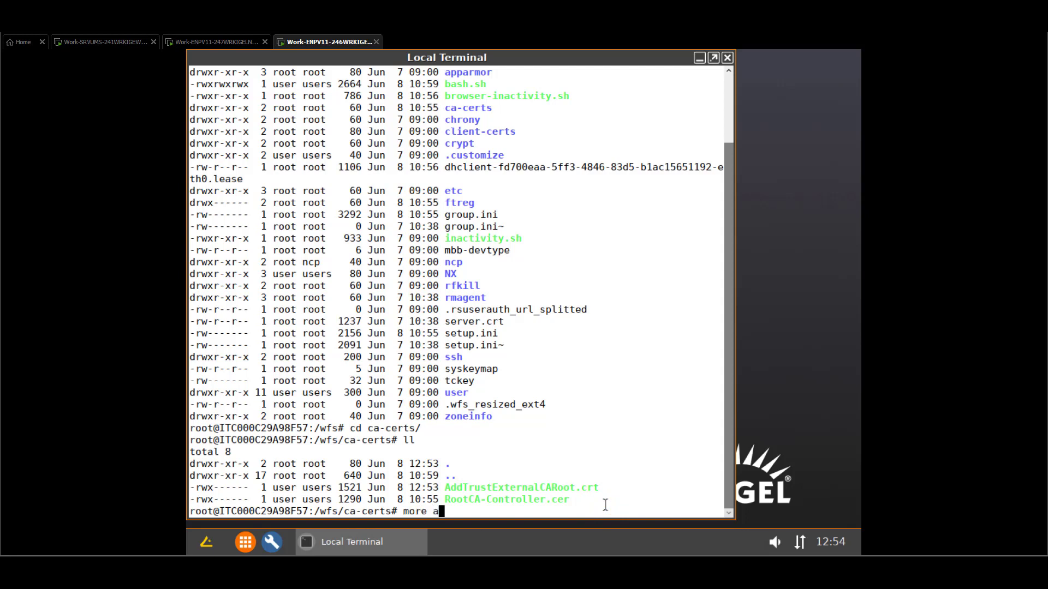
pyautogui.write('A')
pyautogui.press('Tab')
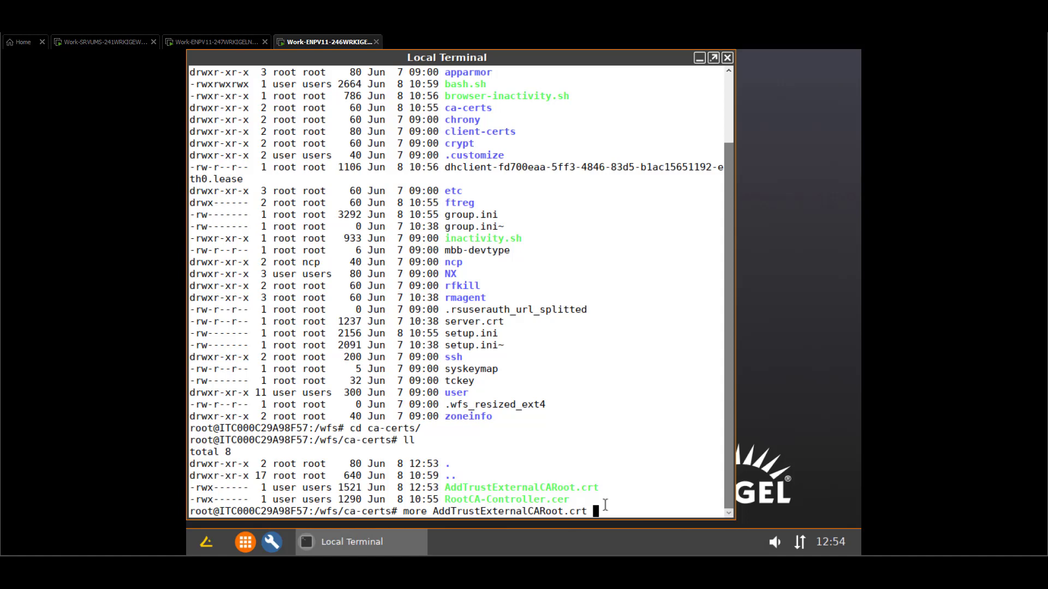
pyautogui.press('Return')
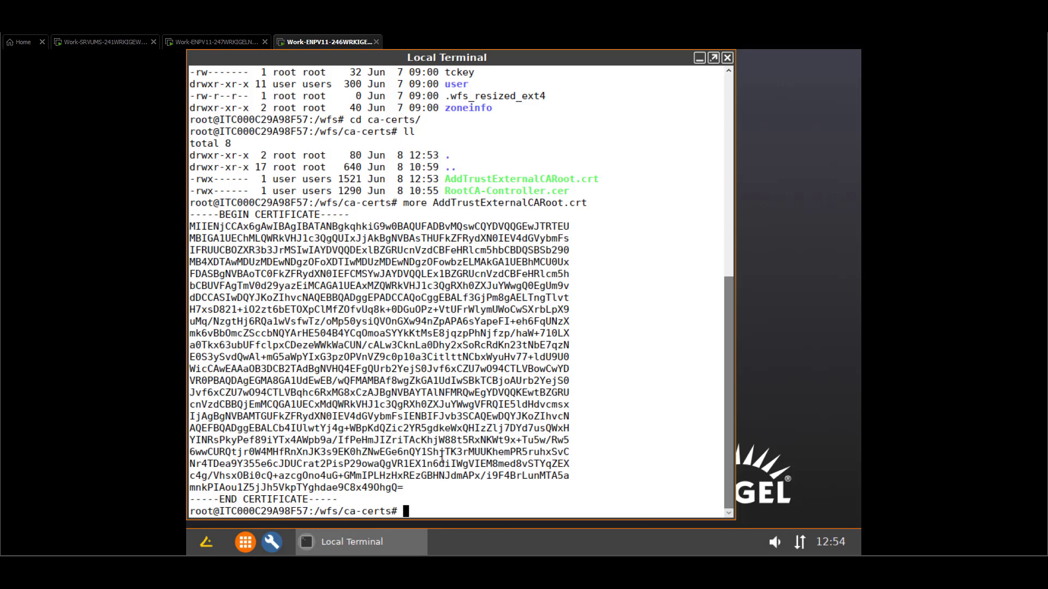
# Run probeport 192.168.7.25 8443 and confirm 'Connection successful'.
pyautogui.click(626, 120)
pyautogui.click(562, 399)
pyautogui.write('probeport 192.')
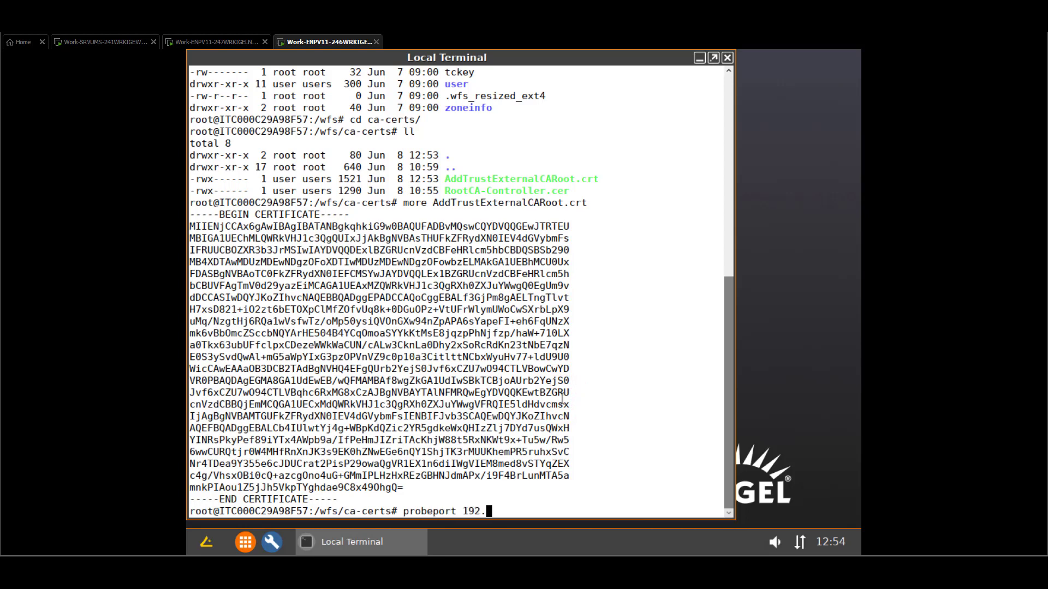
pyautogui.write('168.7.25 8443')
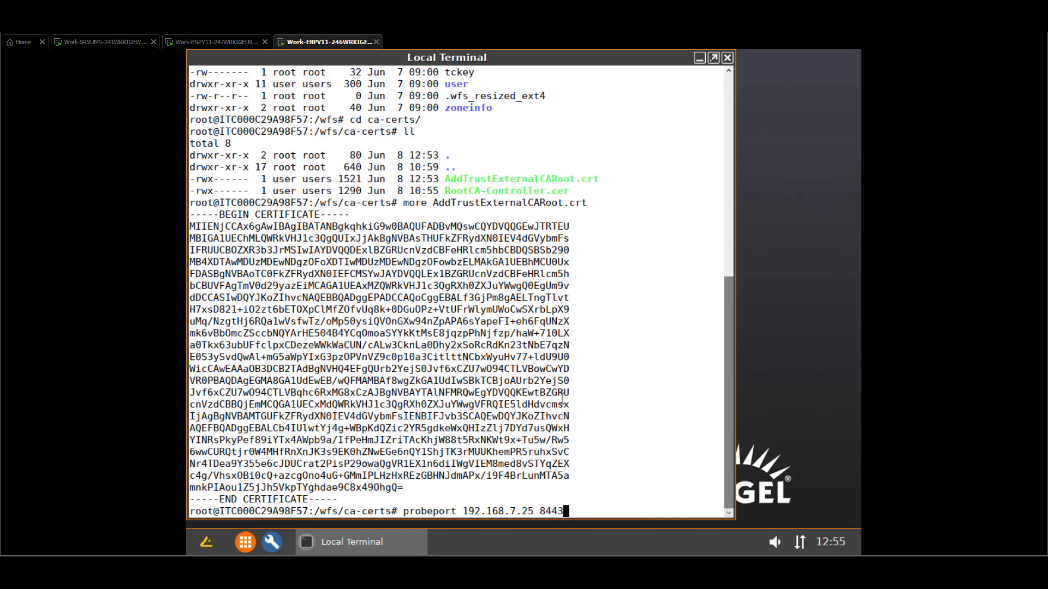
pyautogui.press('Return')
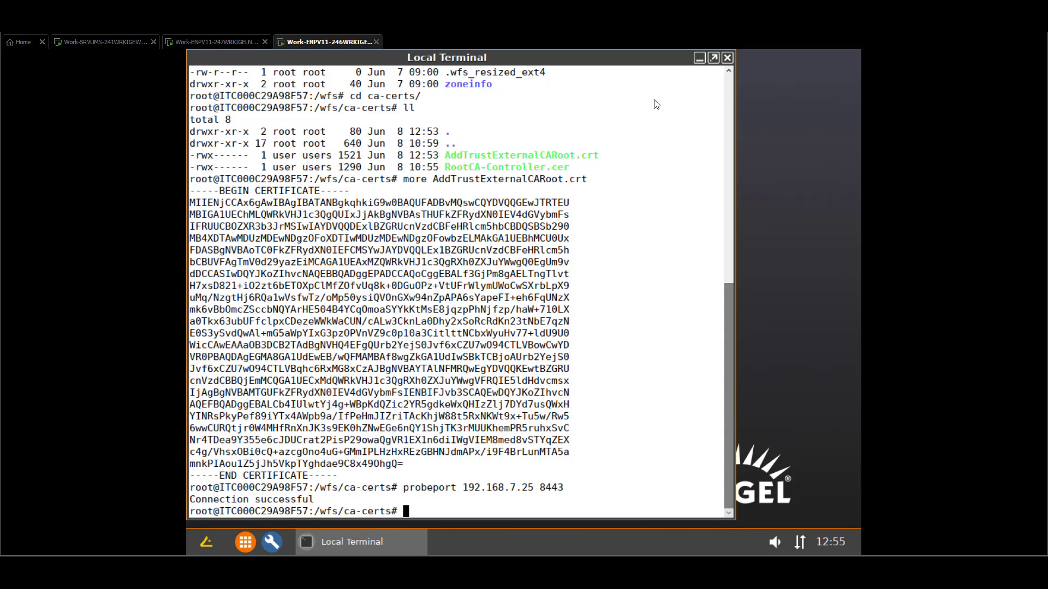
# Minimise the terminal, launch the browser and close its extra tabs.
pyautogui.click(700, 58)
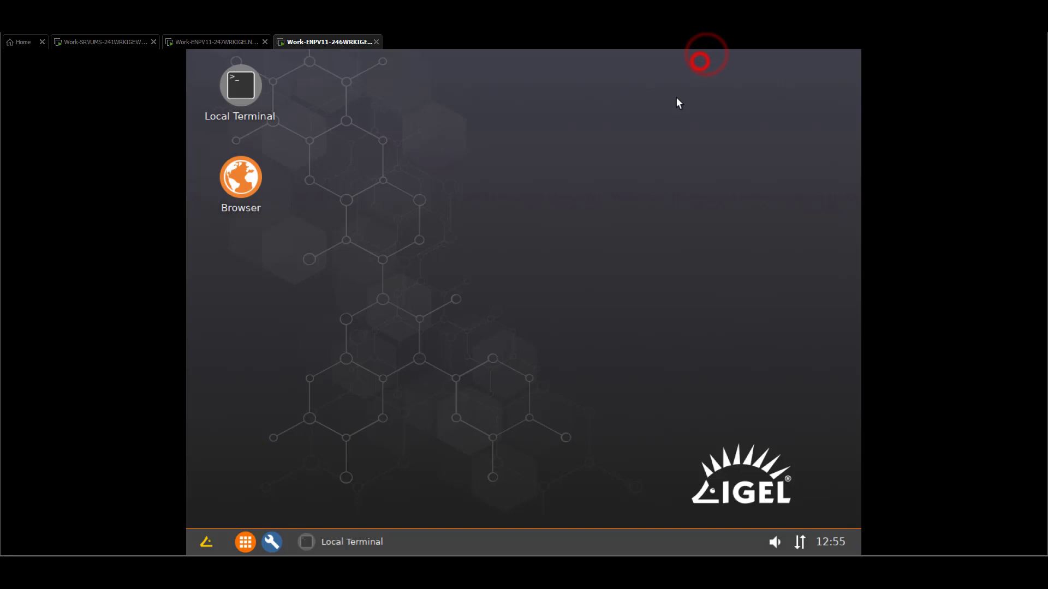
pyautogui.click(261, 184)
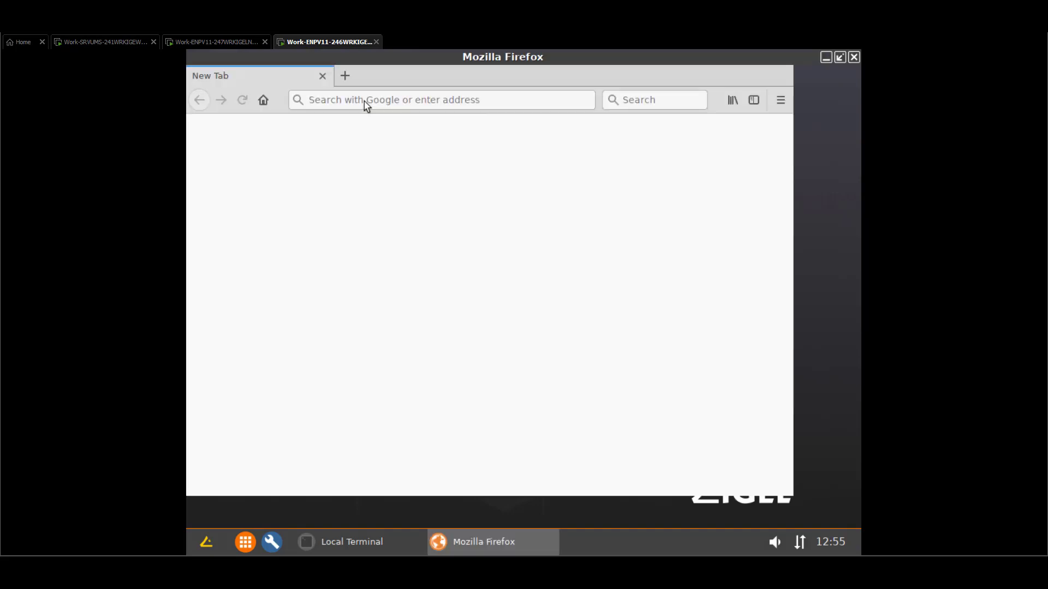
pyautogui.click(470, 75)
pyautogui.click(470, 75)
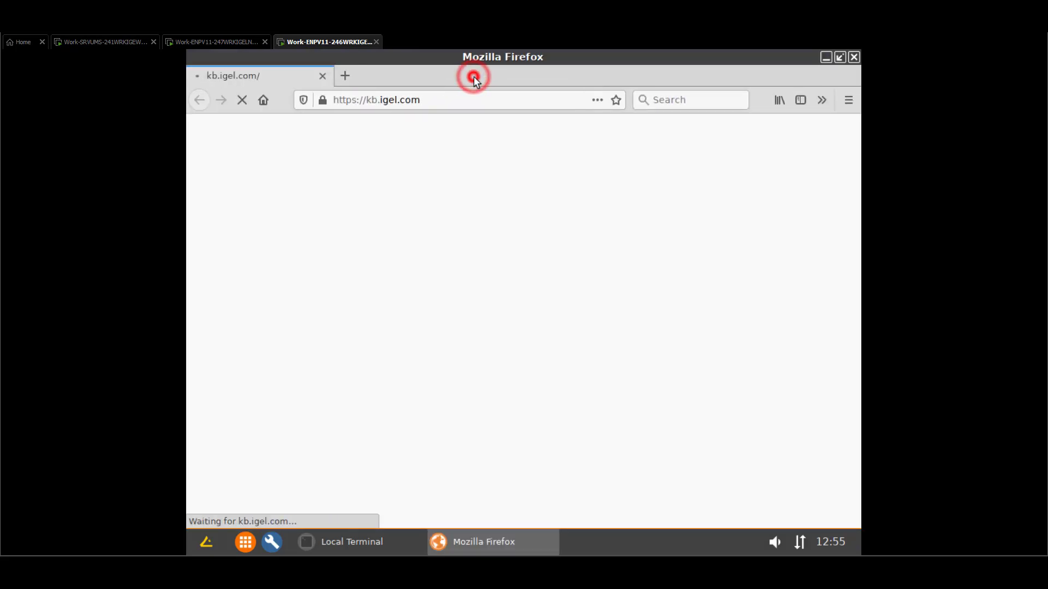
pyautogui.click(361, 100)
pyautogui.click(363, 100)
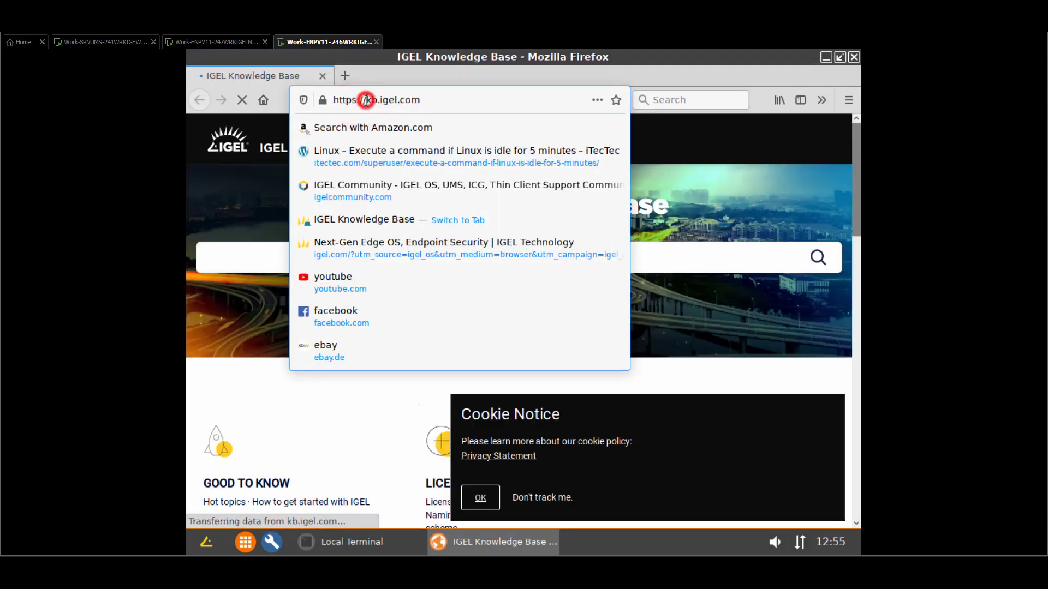
pyautogui.moveTo(365, 100); pyautogui.dragTo(405, 100)
pyautogui.moveTo(548, 105); pyautogui.dragTo(467, 110)
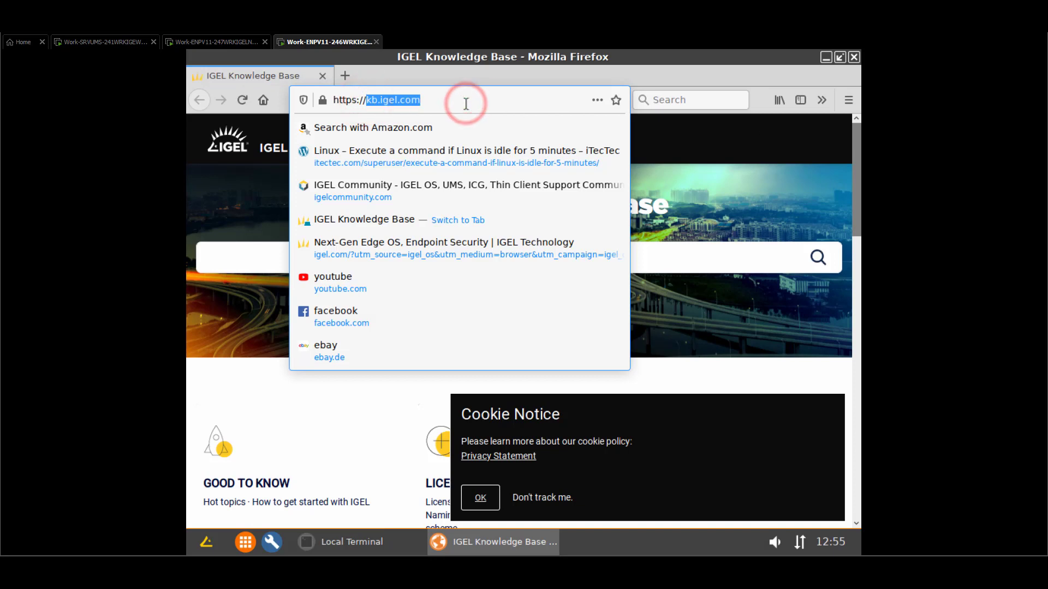
pyautogui.write('192.')
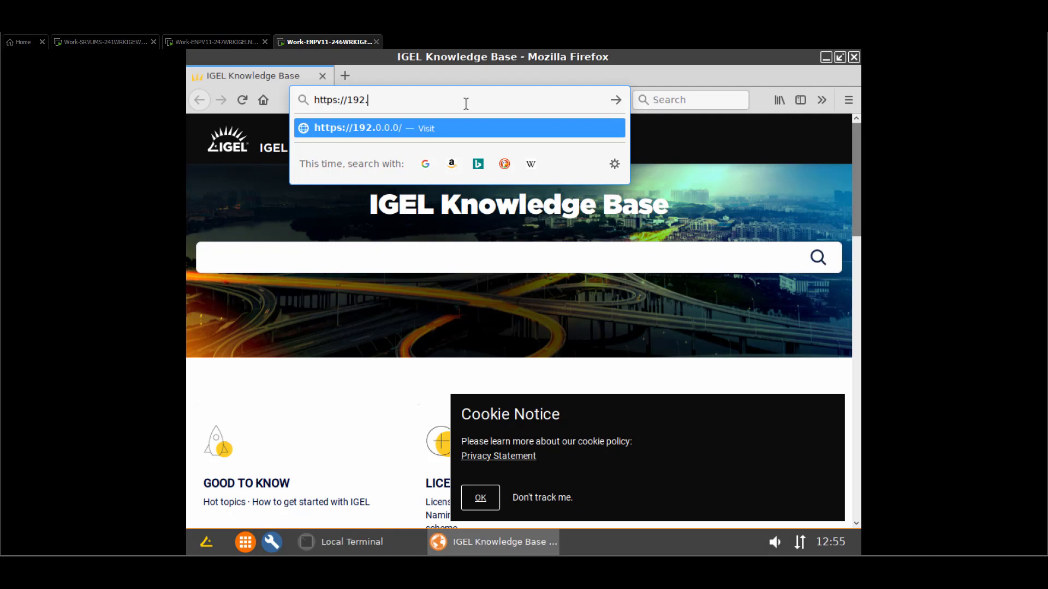
pyautogui.write('168.7.25')
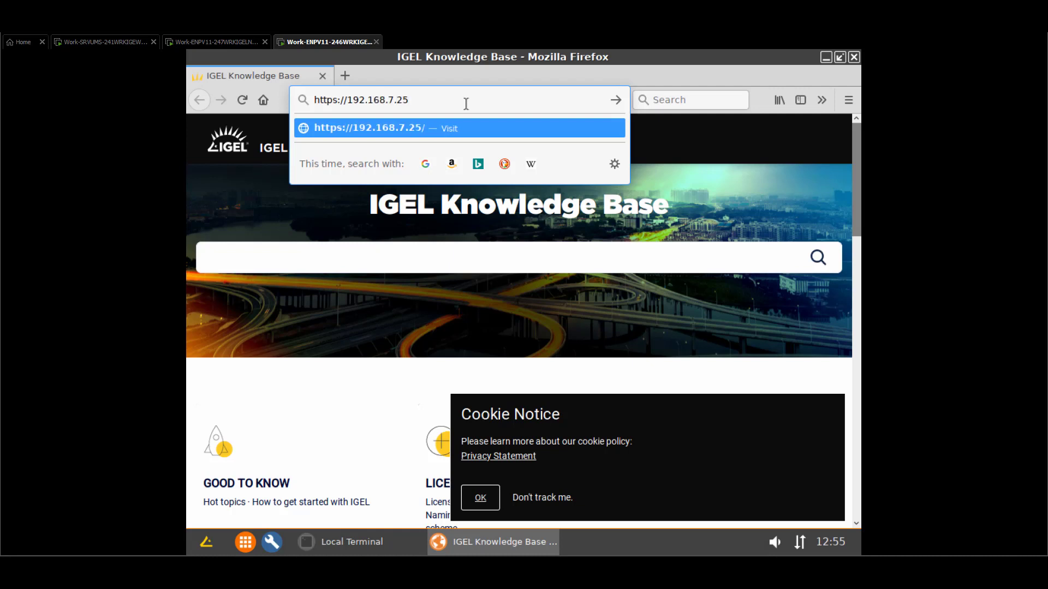
pyautogui.write(':')
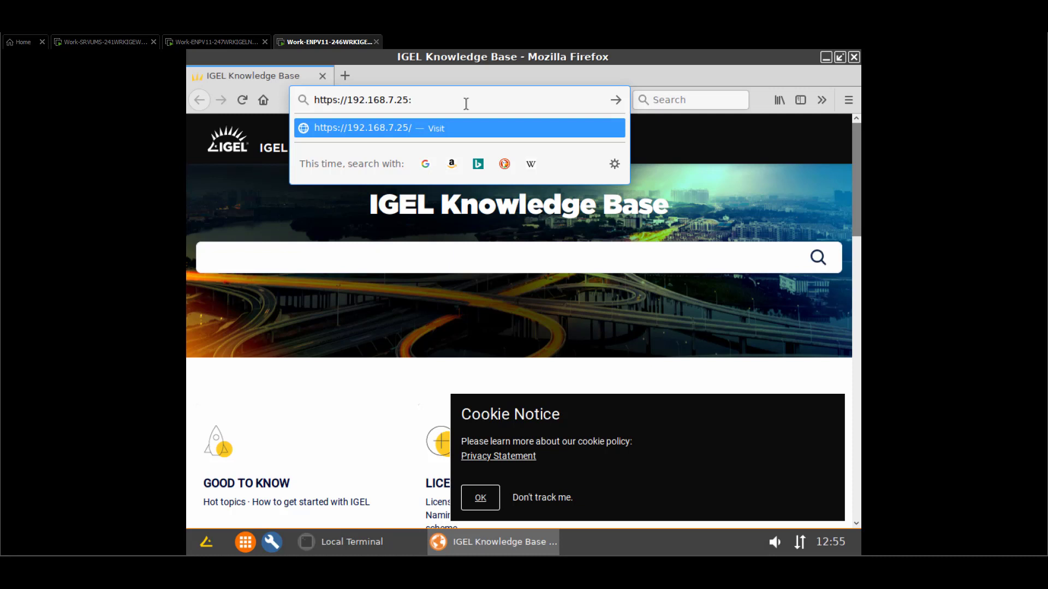
pyautogui.write('844')
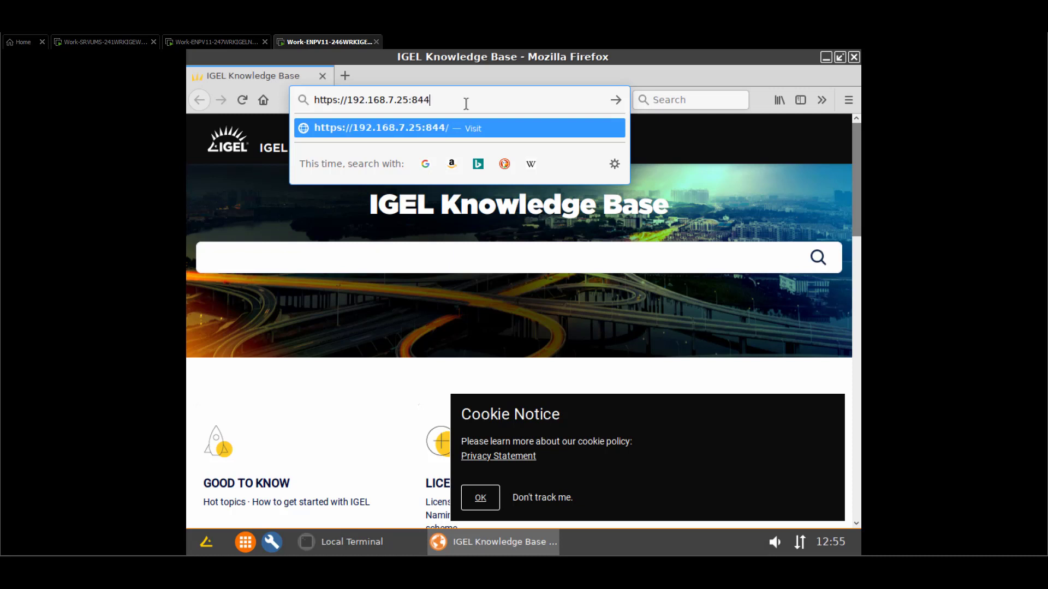
pyautogui.write('3/ums_filez')
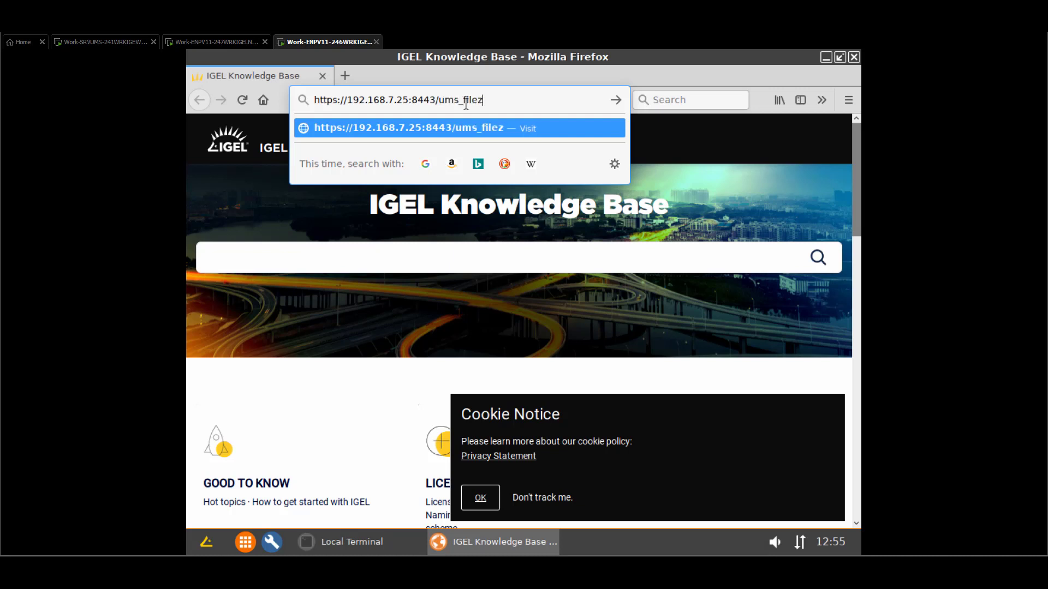
pyautogui.press('BackSpace')
pyautogui.write('transfer/')
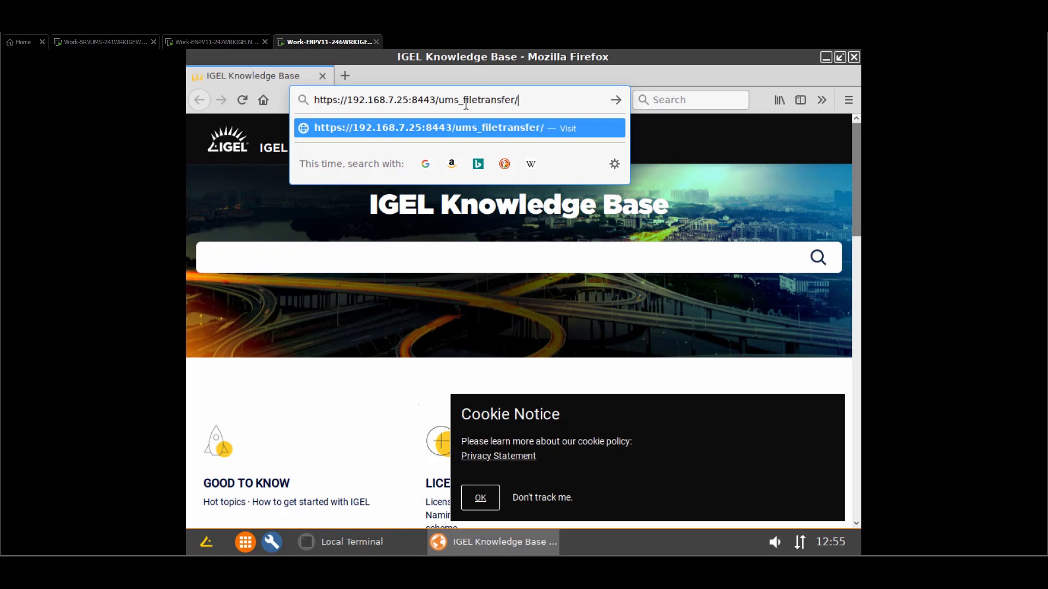
pyautogui.press('Return')
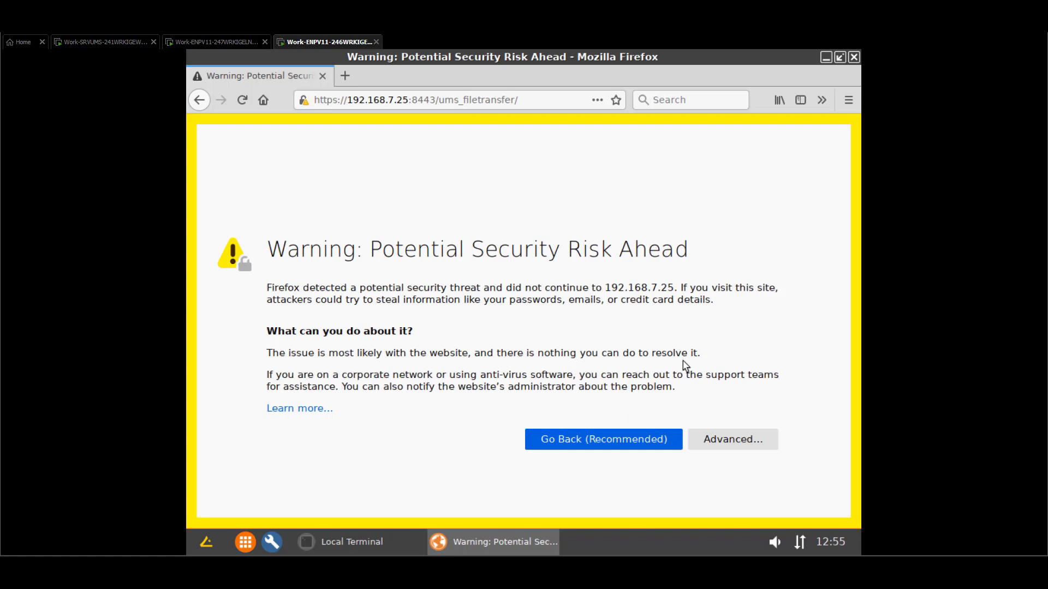
# Choose Advanced, then Accept the Risk and Continue to reach the login prompt.
pyautogui.click(740, 443)
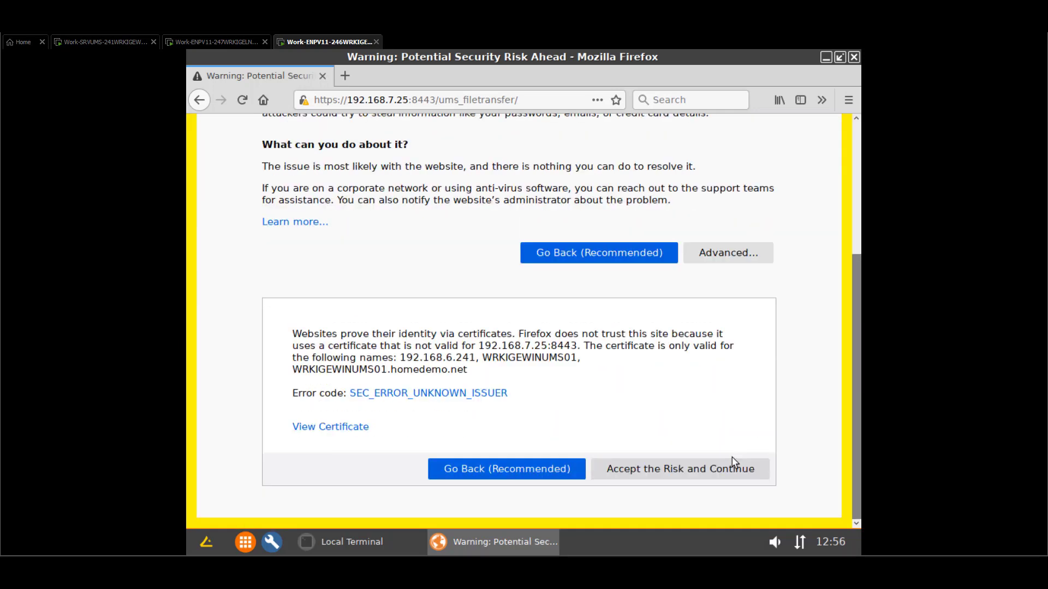
pyautogui.click(702, 463)
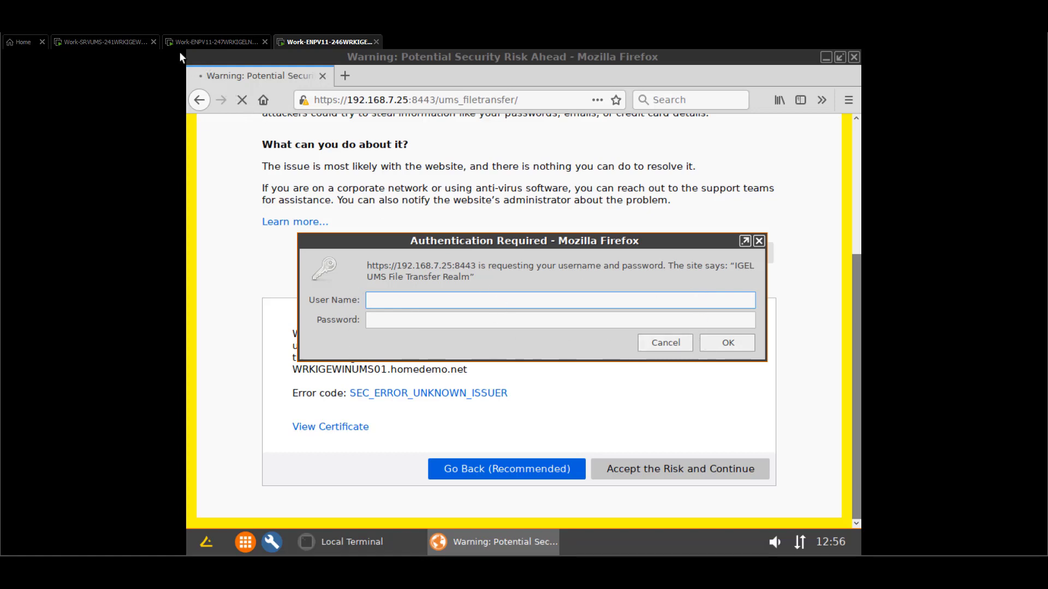
# Check the igel administrator's WebDAV access, cancel without changes, and return to ENPV11-246.
pyautogui.click(113, 41)
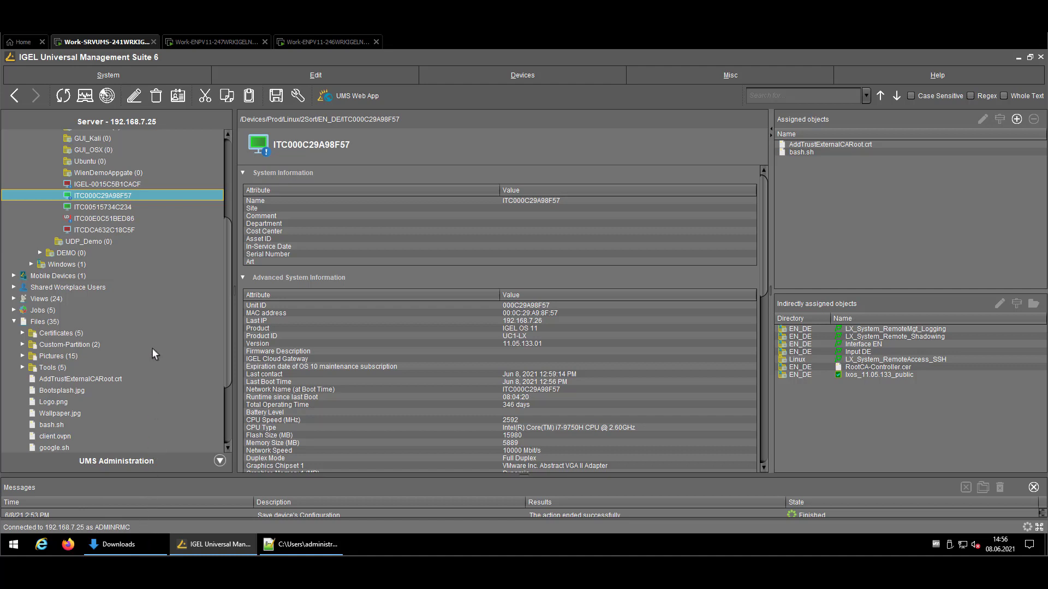
pyautogui.click(98, 74)
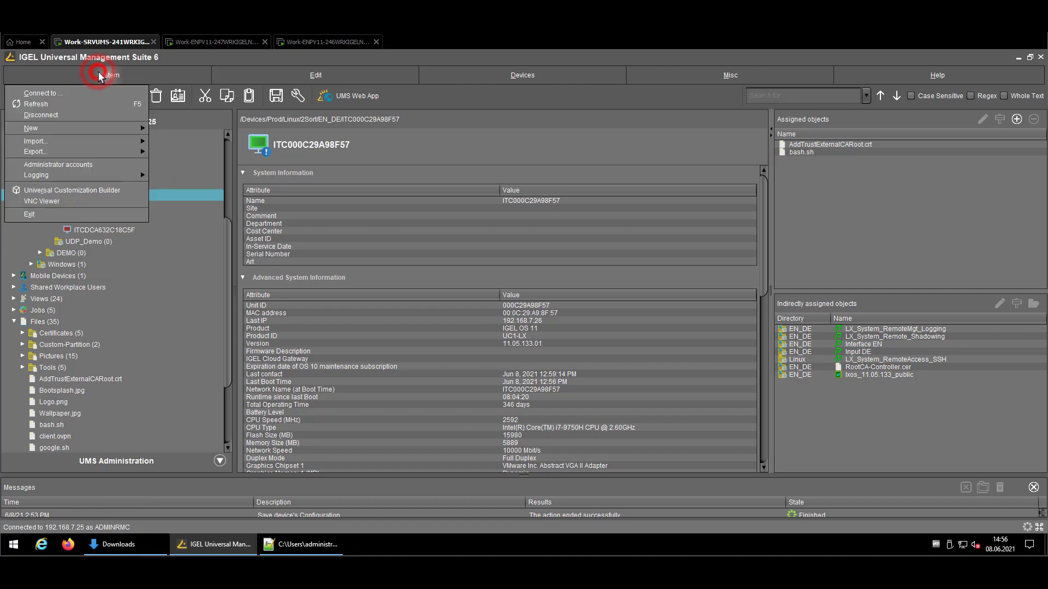
pyautogui.click(122, 166)
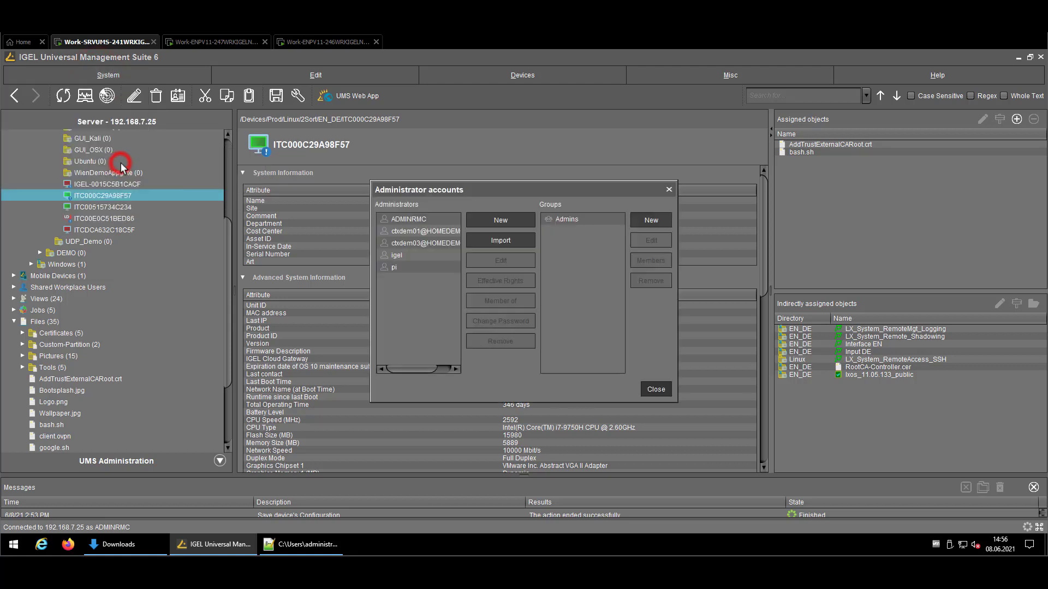
pyautogui.click(442, 219)
pyautogui.click(430, 215)
pyautogui.click(404, 254)
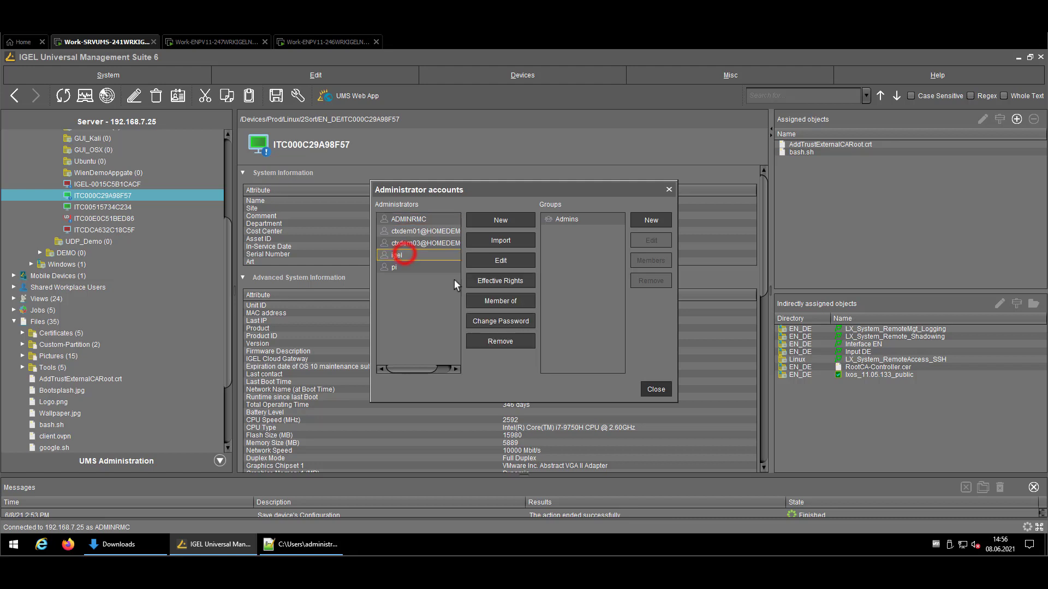
pyautogui.click(499, 262)
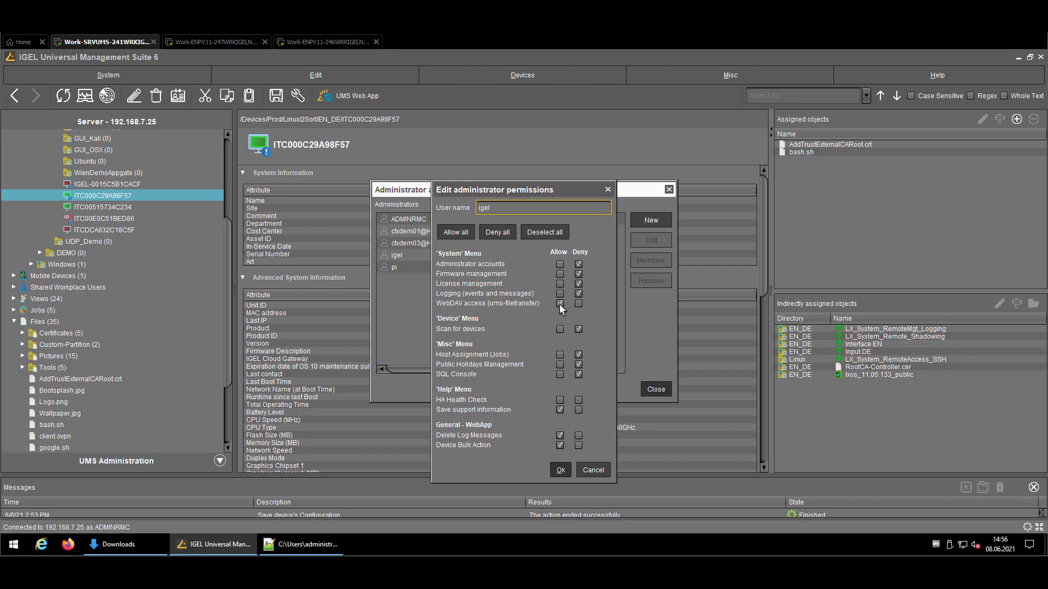
pyautogui.click(589, 467)
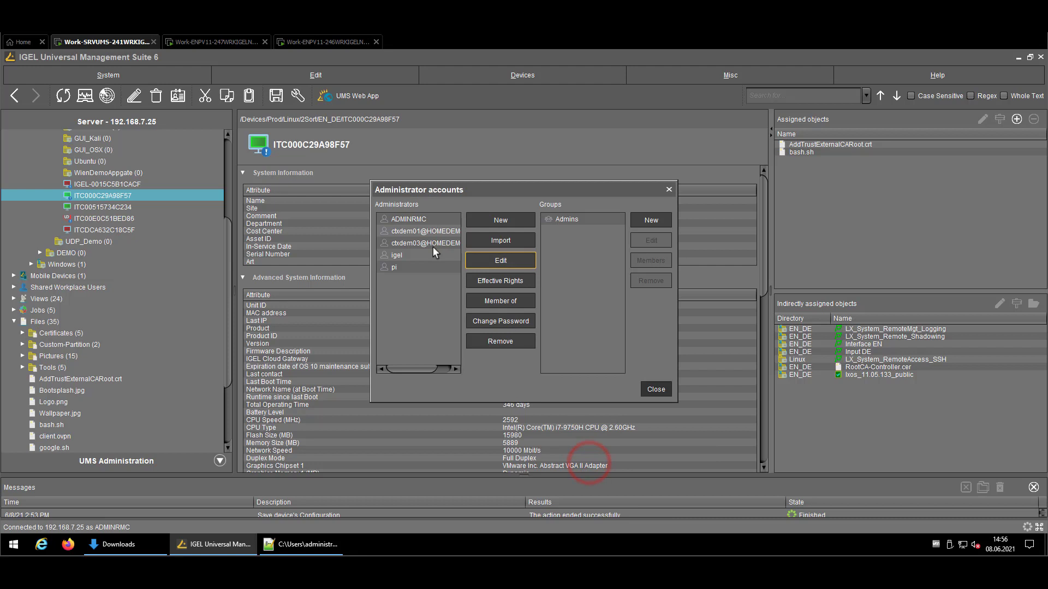
pyautogui.click(650, 395)
pyautogui.click(328, 41)
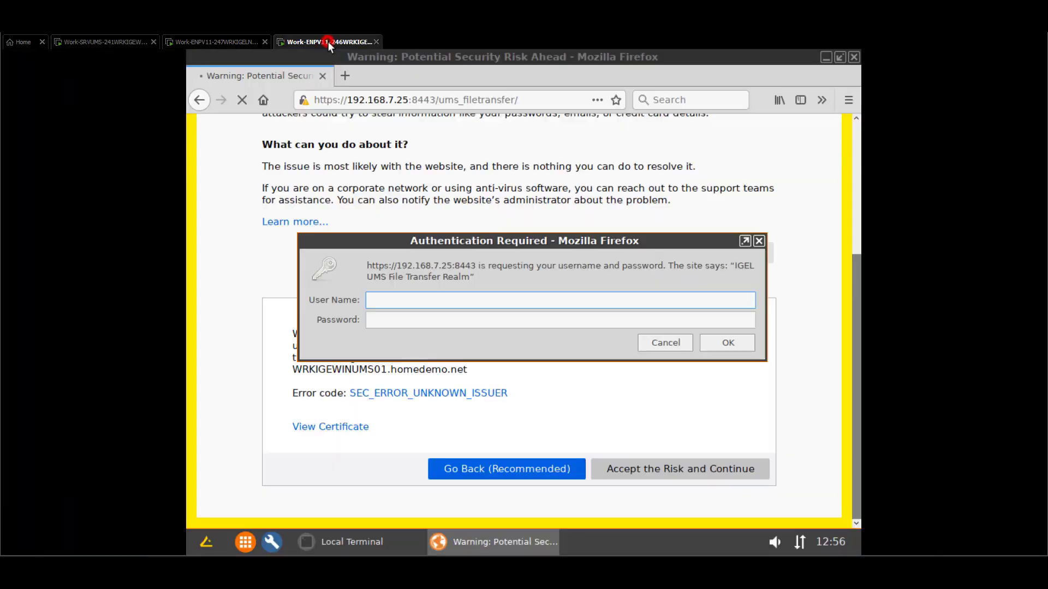
# Log in with the administrator's user name and password, then scroll the ums_filetransfer listing.
pyautogui.click(466, 299)
pyautogui.write('igel')
pyautogui.press('Tab')
pyautogui.write('igel')
pyautogui.press('Return')
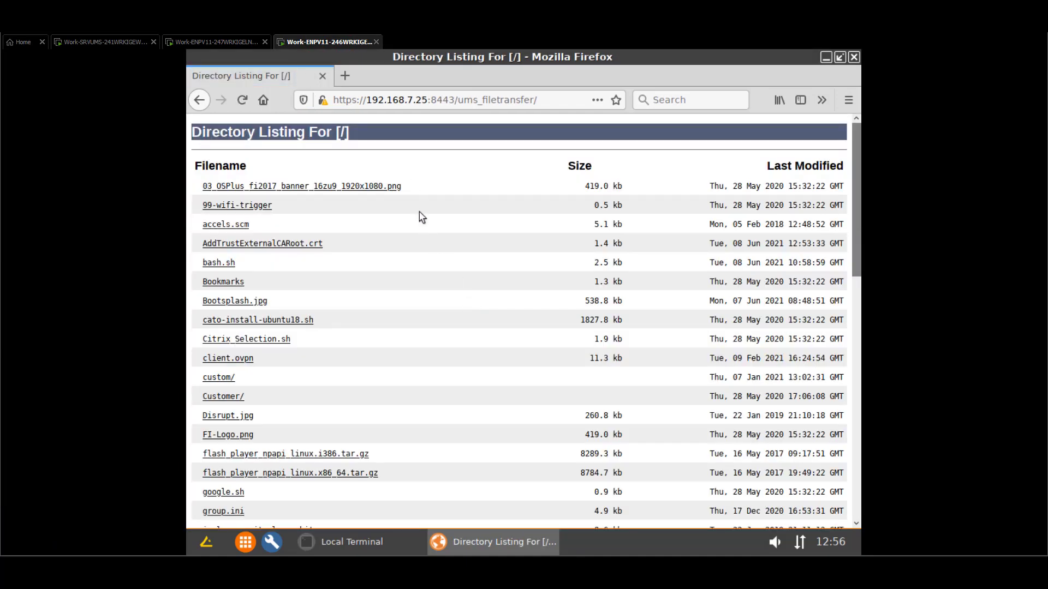
pyautogui.scroll(-6, 422, 217)
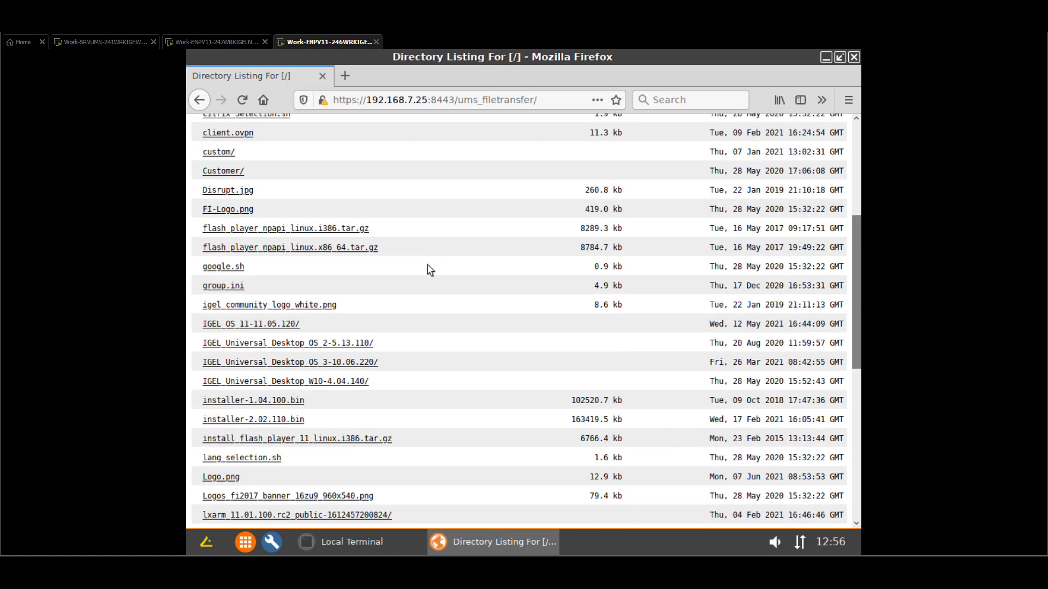
pyautogui.scroll(-3, 430, 271)
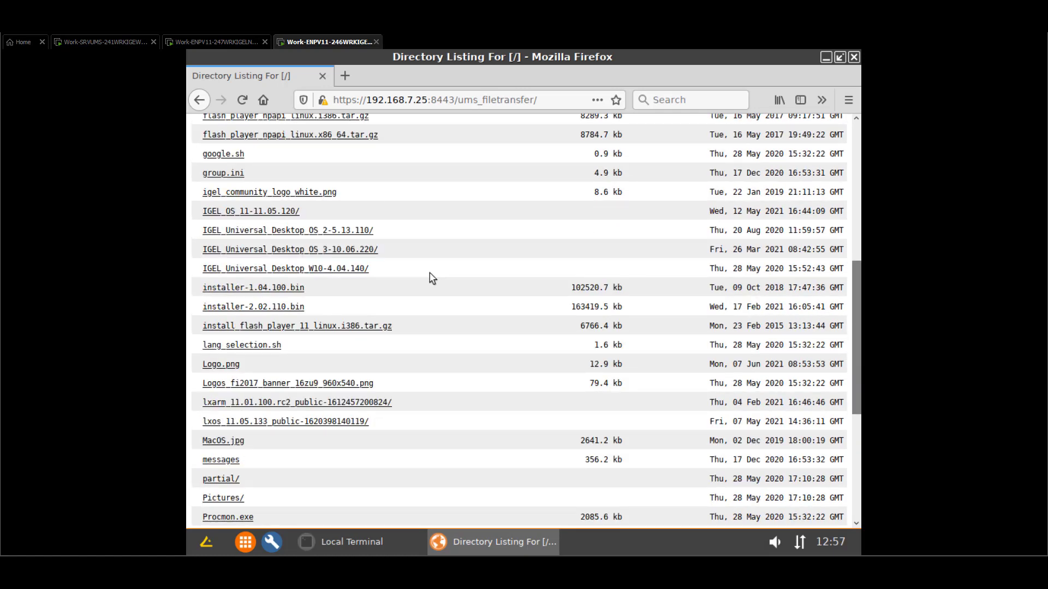
pyautogui.scroll(-1, 430, 273)
pyautogui.scroll(10, 430, 273)
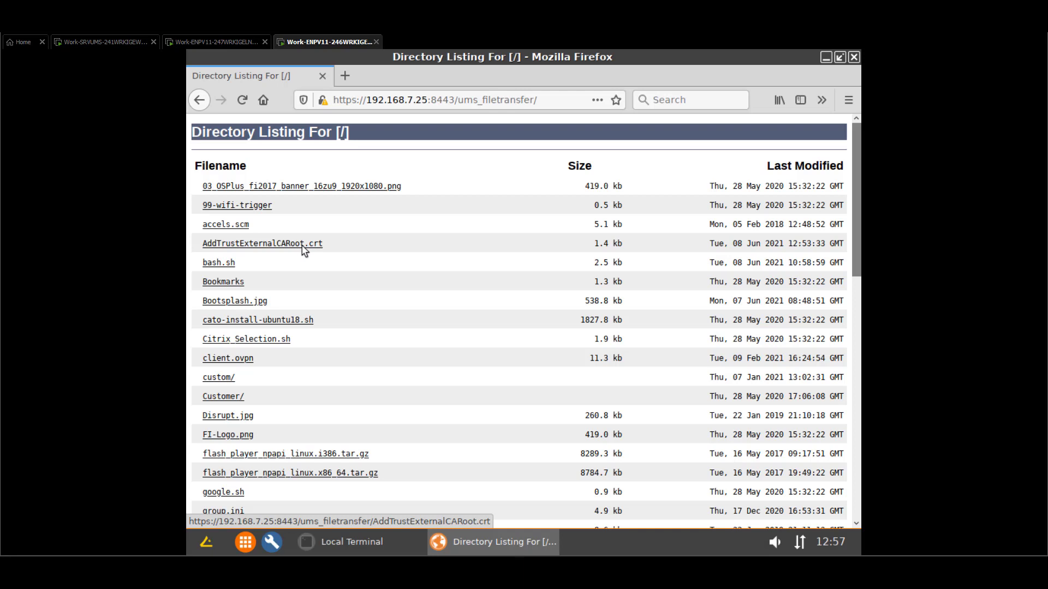
# Try saving AddTrustExternalCARoot.crt and close the 'Configuration forbids opening file dialogs' error.
pyautogui.click(303, 249)
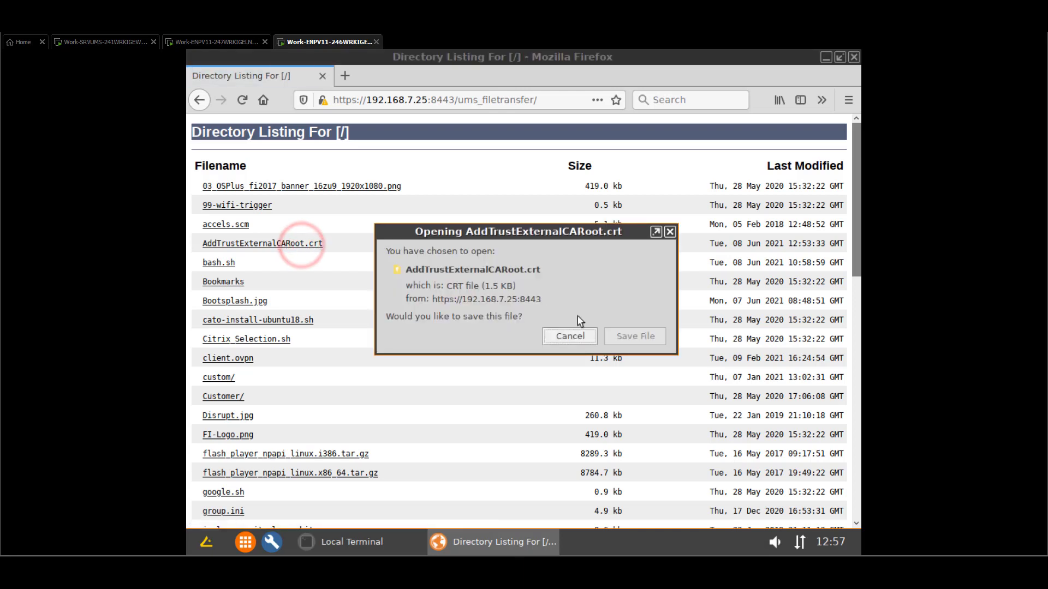
pyautogui.click(621, 338)
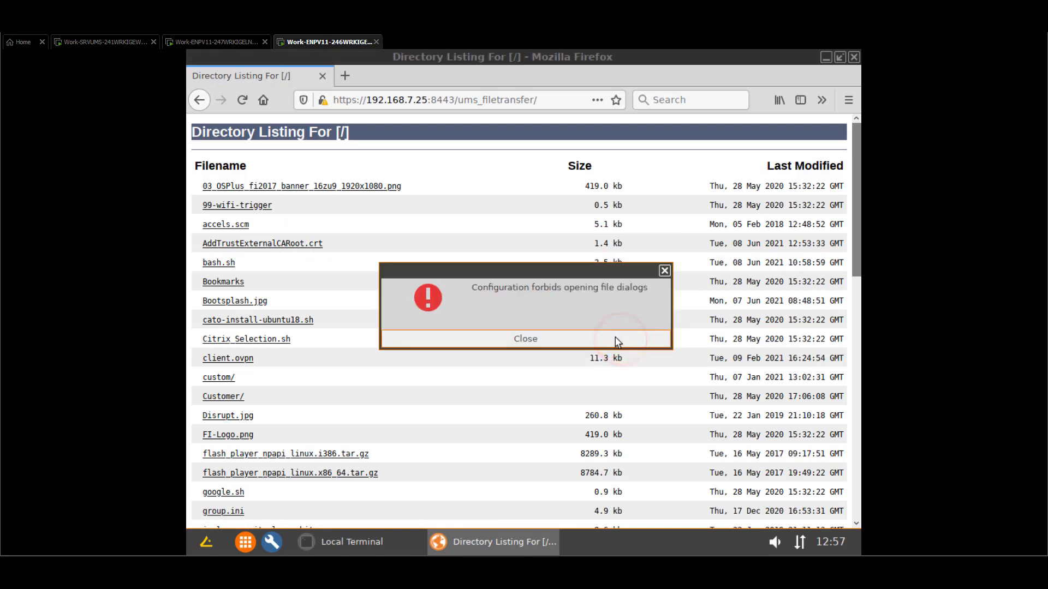
pyautogui.click(617, 339)
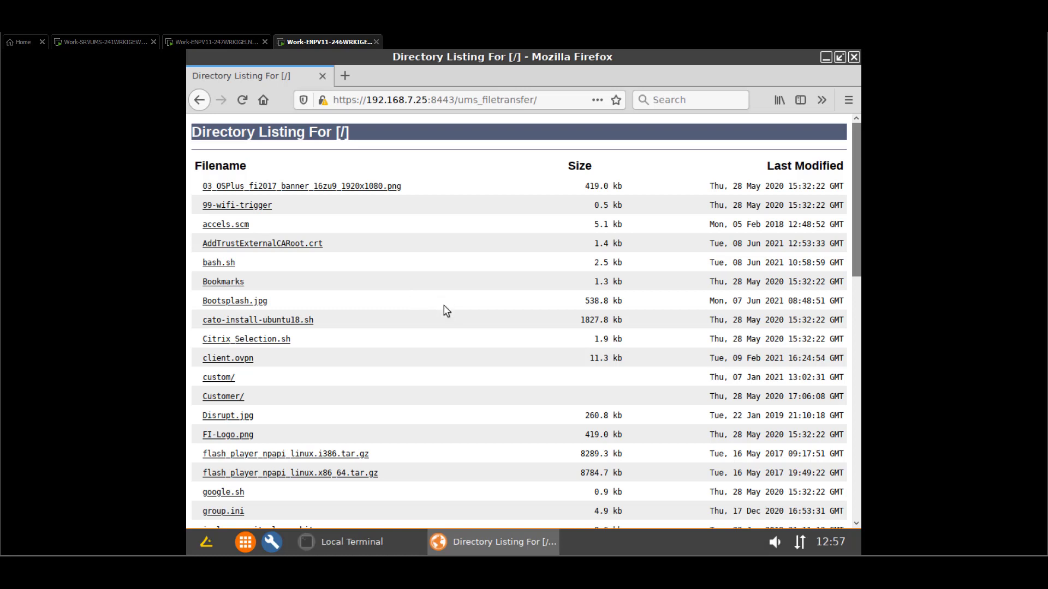
# Switch to the Work-SRVUMS-241 session showing device ITC000C29A98F57's details.
pyautogui.click(916, 130)
pyautogui.click(922, 130)
pyautogui.click(115, 40)
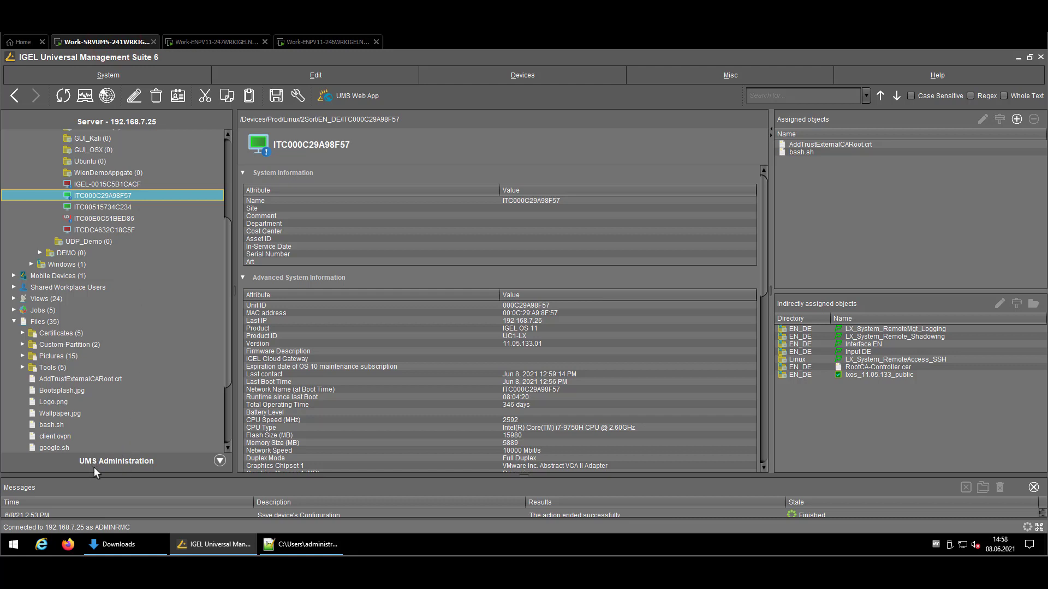
# Confirm AddTrustExternalCARoot.crt is in the rmguiserver\webapps\ums_filetransfer folder, then go back to UMS.
pyautogui.click(134, 542)
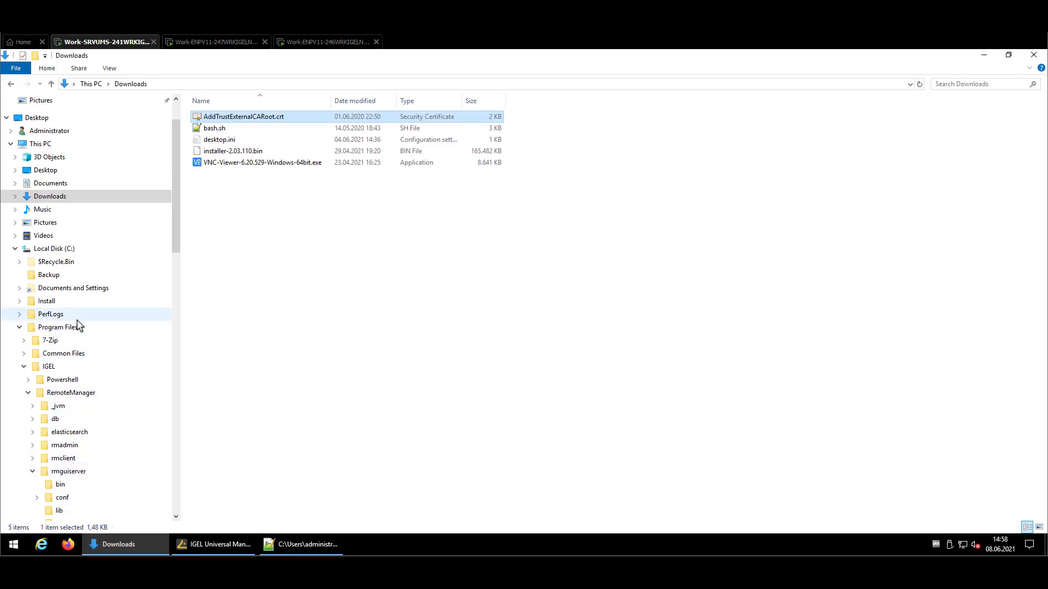
pyautogui.scroll(-1, 89, 379)
pyautogui.scroll(-2, 96, 387)
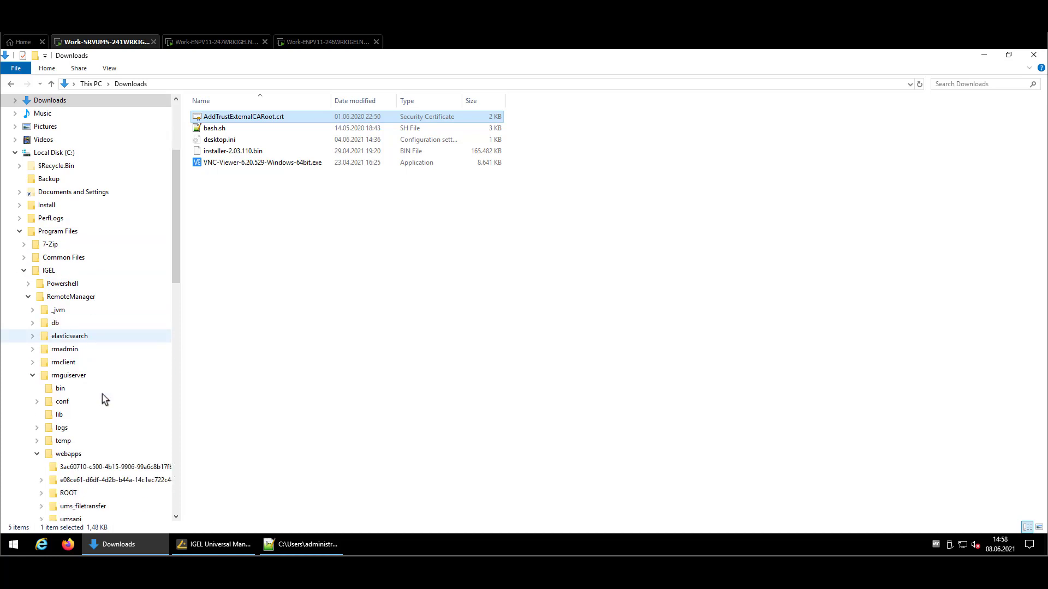
pyautogui.scroll(-2, 124, 306)
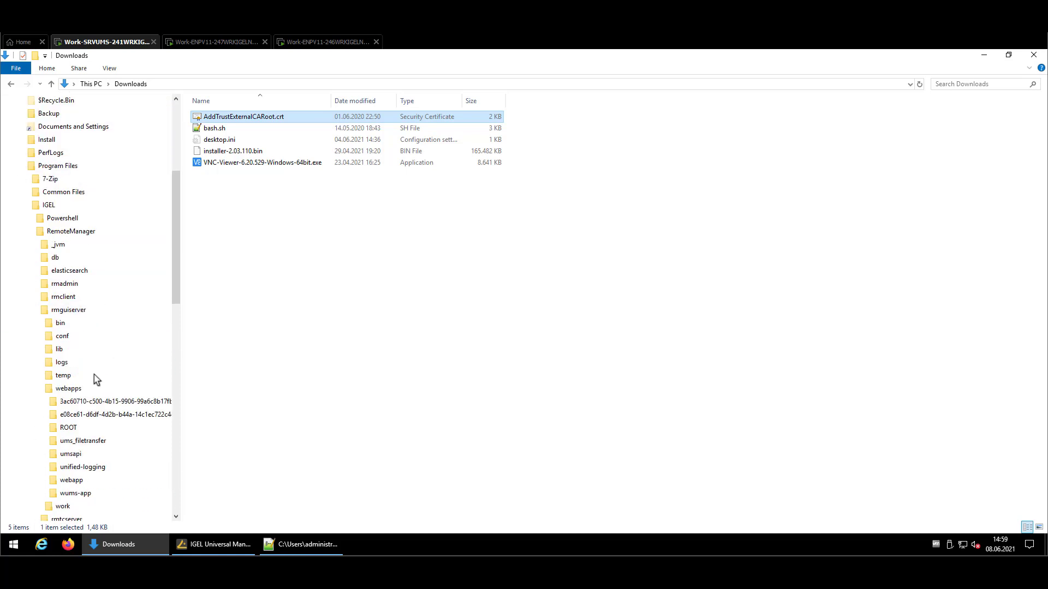
pyautogui.click(70, 446)
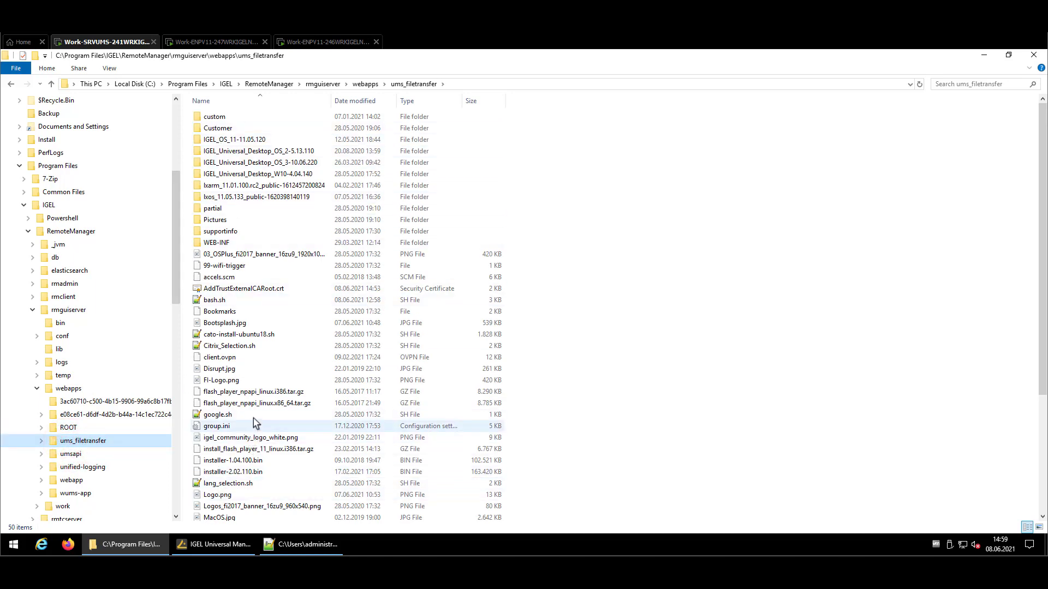
pyautogui.click(226, 278)
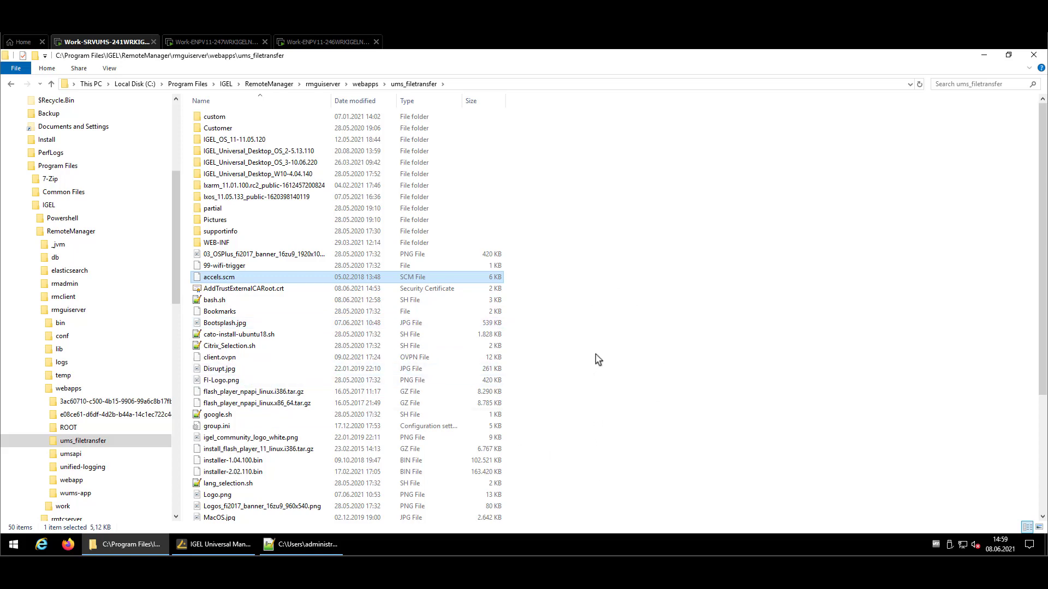
pyautogui.keyDown('ctrl'); pyautogui.click(898, 130); pyautogui.keyUp('ctrl')
pyautogui.click(215, 544)
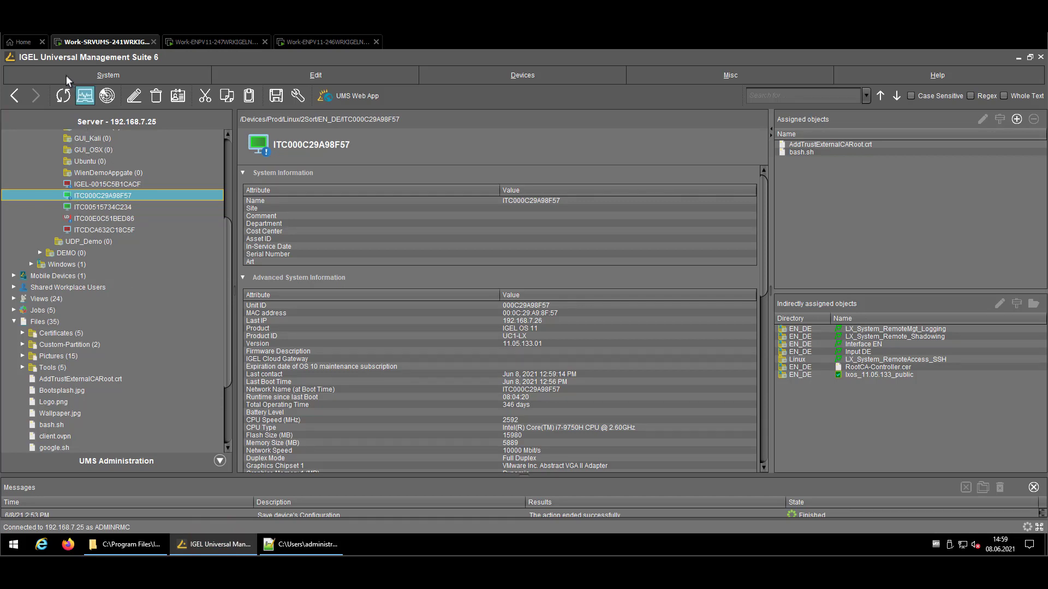
# Refresh ITC000C29A98F57 and scroll to its File Transfer status showing AddTrustExternalCARoot.crt Ok.
pyautogui.click(63, 96)
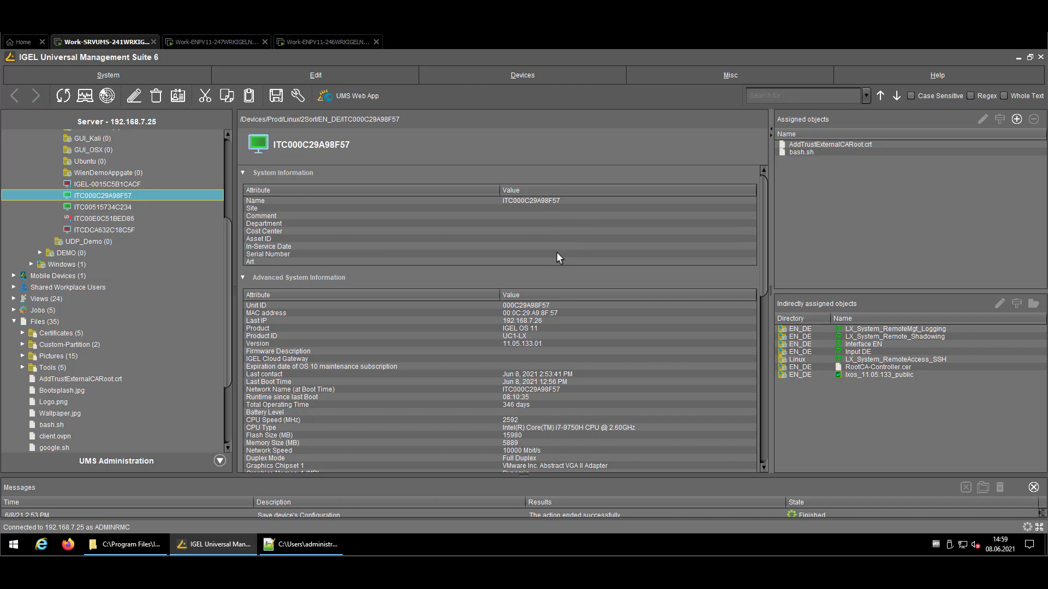
pyautogui.scroll(-5, 557, 252)
pyautogui.scroll(-6, 557, 253)
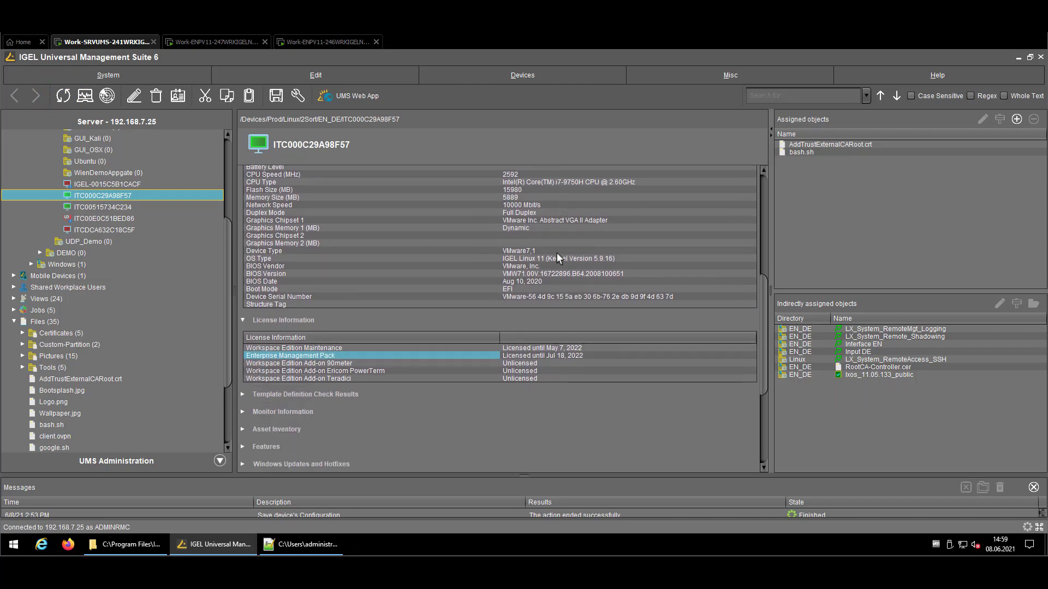
pyautogui.scroll(-1, 559, 259)
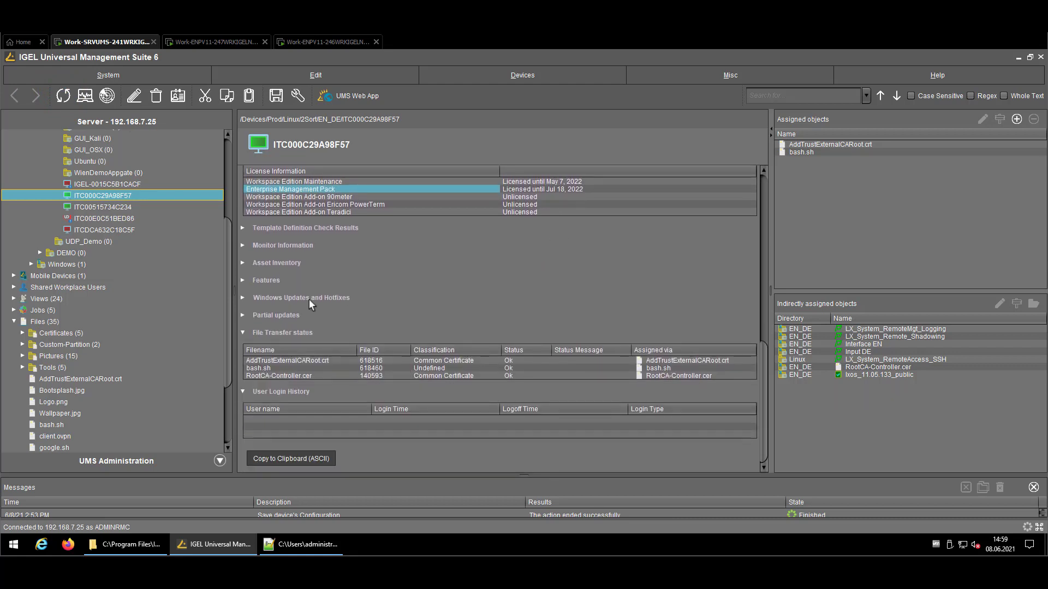